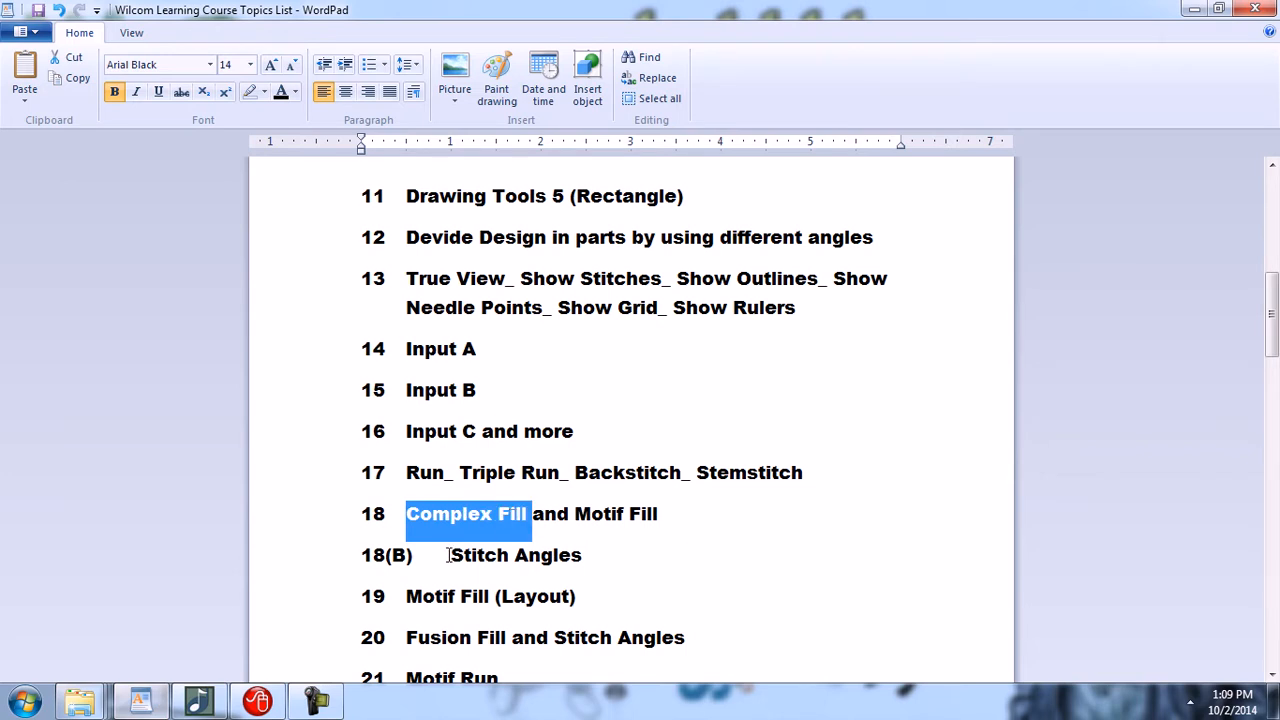
Minimize the topics list and switch to the Complex Fill design in Wilcom ES-65 Designer.
left_click(329, 560)
left_click(1195, 9)
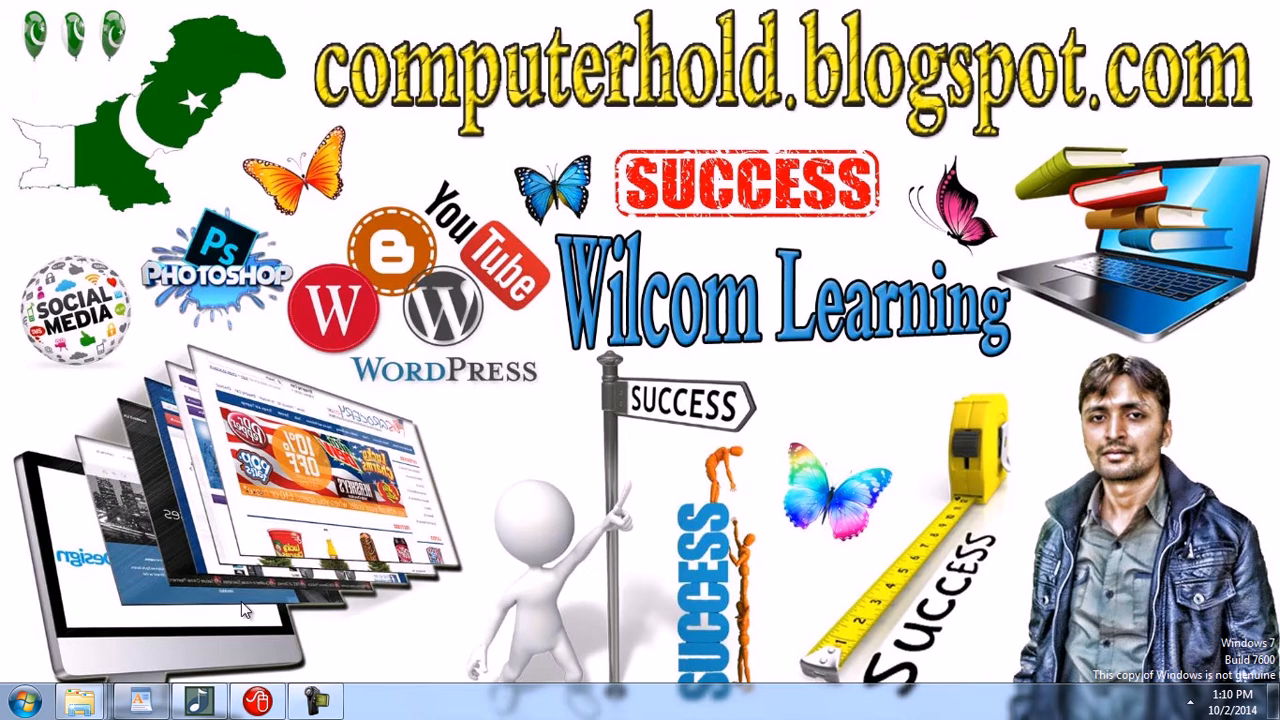
left_click(257, 702)
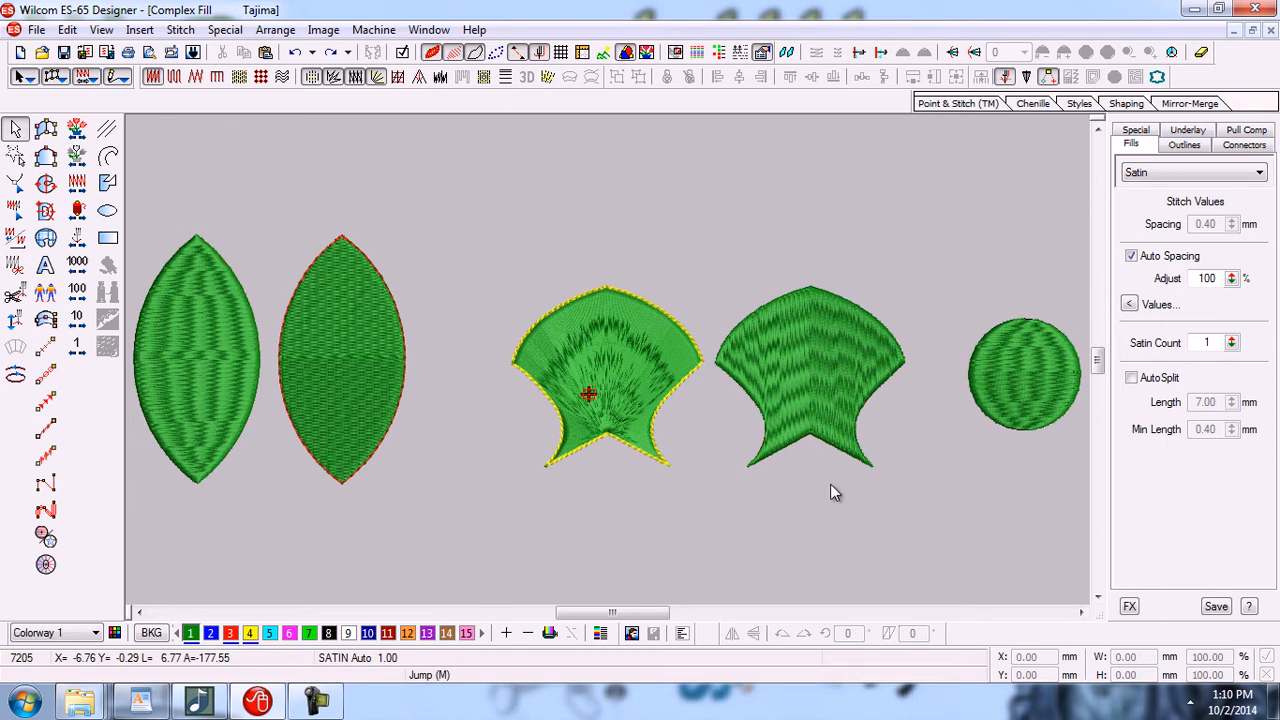
left_click(636, 368)
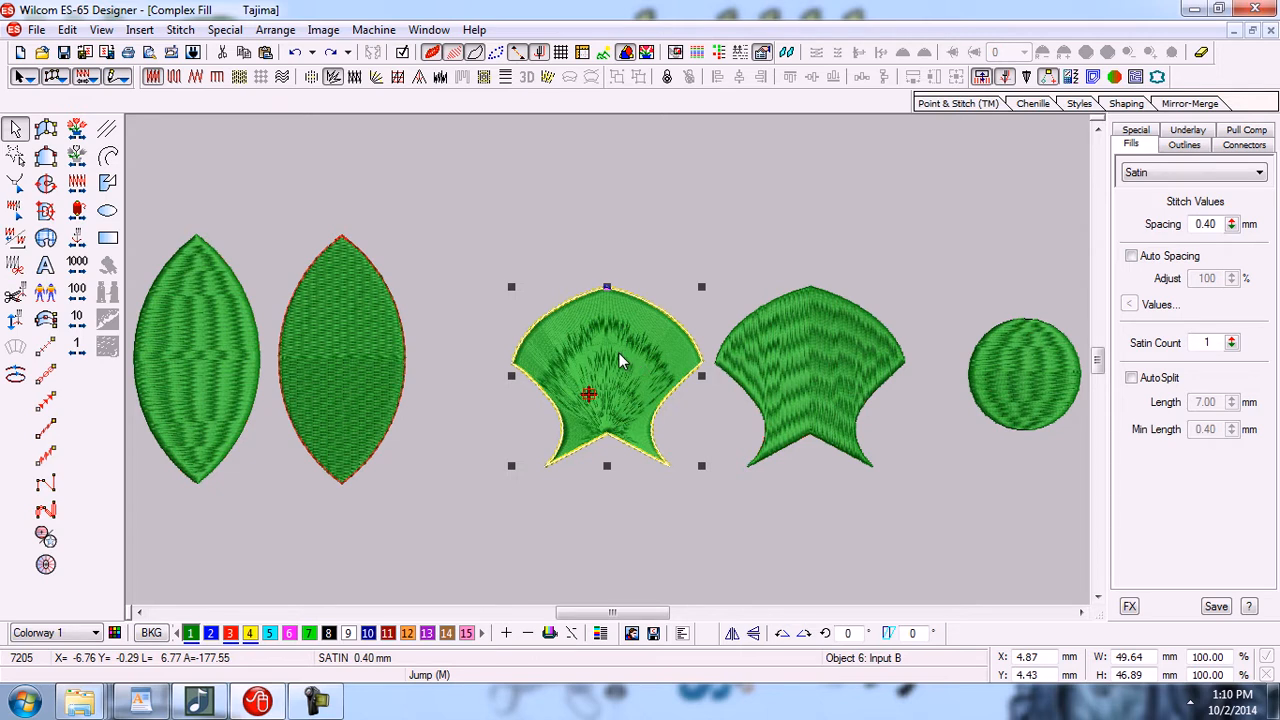
left_click(666, 264)
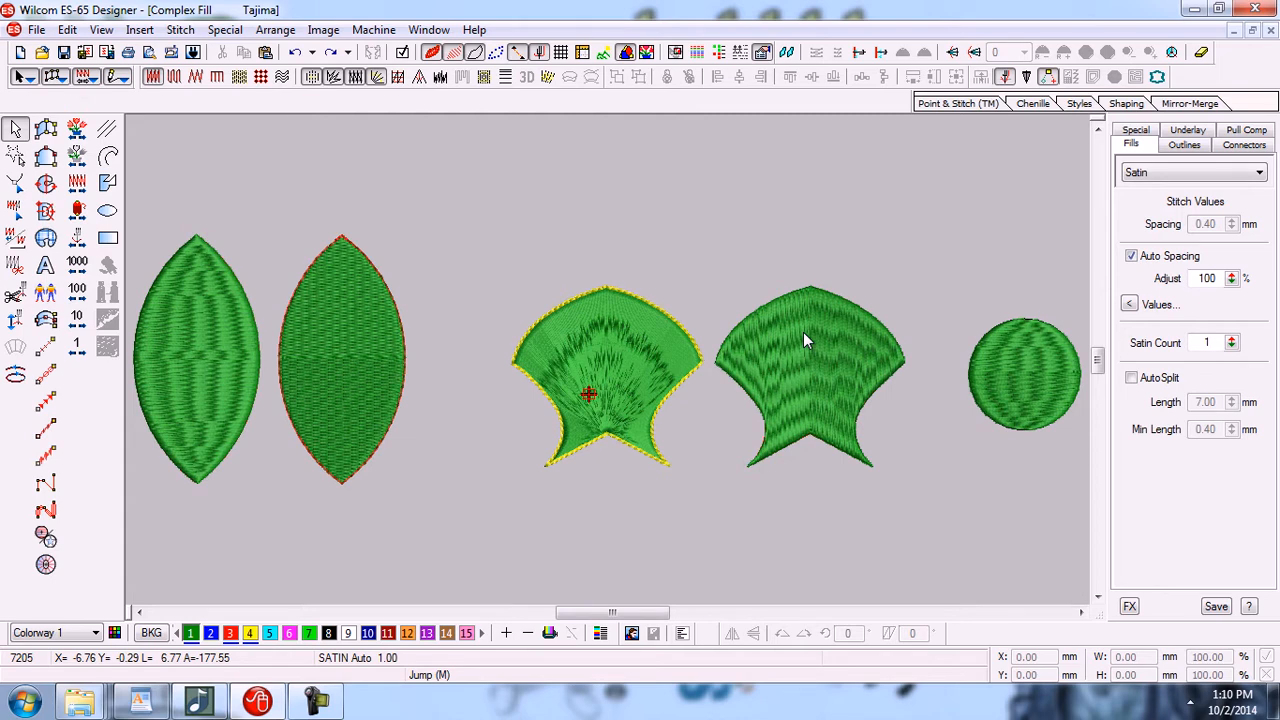
Zoom in on the leftmost satin leaf and inspect its outline nodes and stitch angle with the Reshape tool.
left_click(191, 346)
key("b")
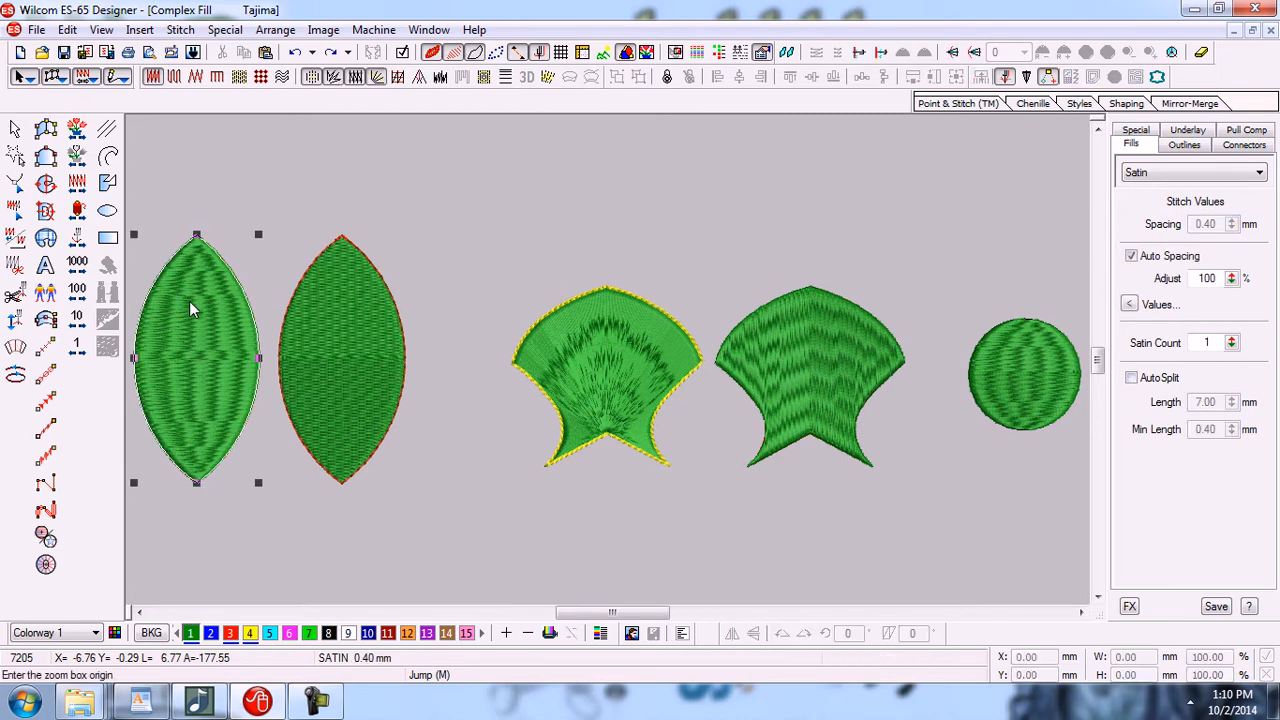
left_click_drag(195, 321, 388, 374)
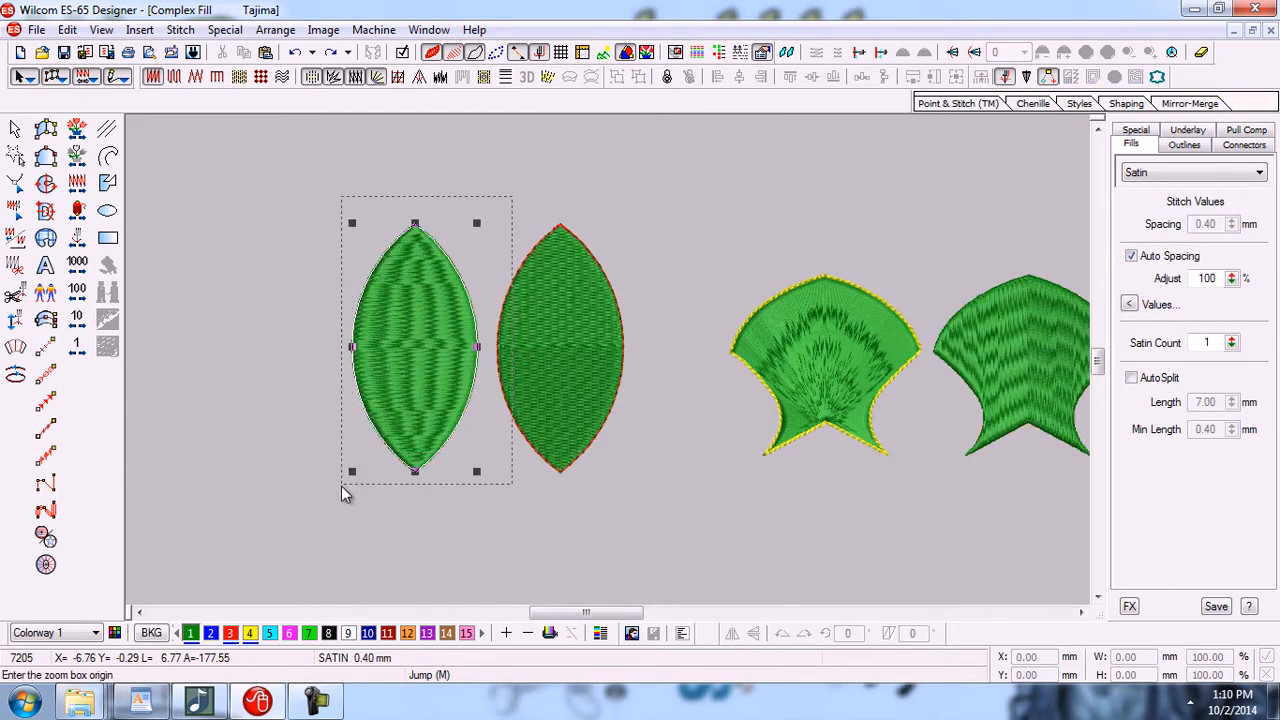
left_click_drag(341, 485, 335, 488)
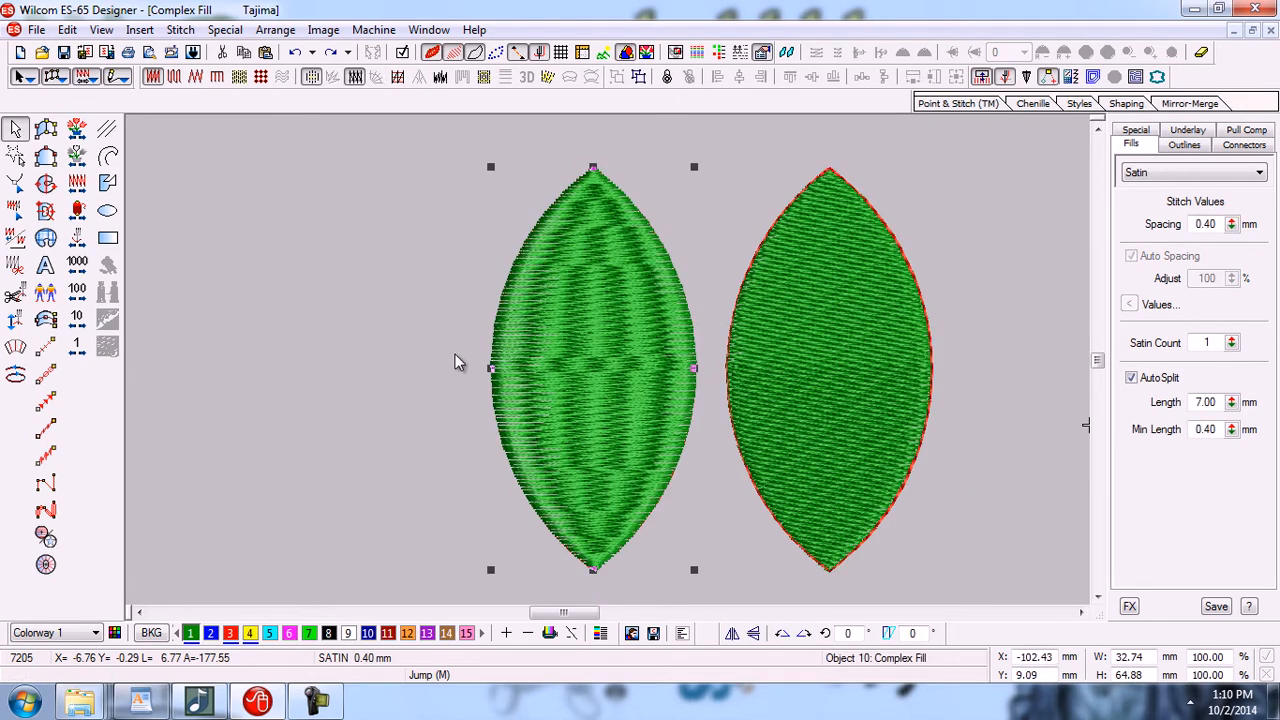
left_click(549, 327)
key("h")
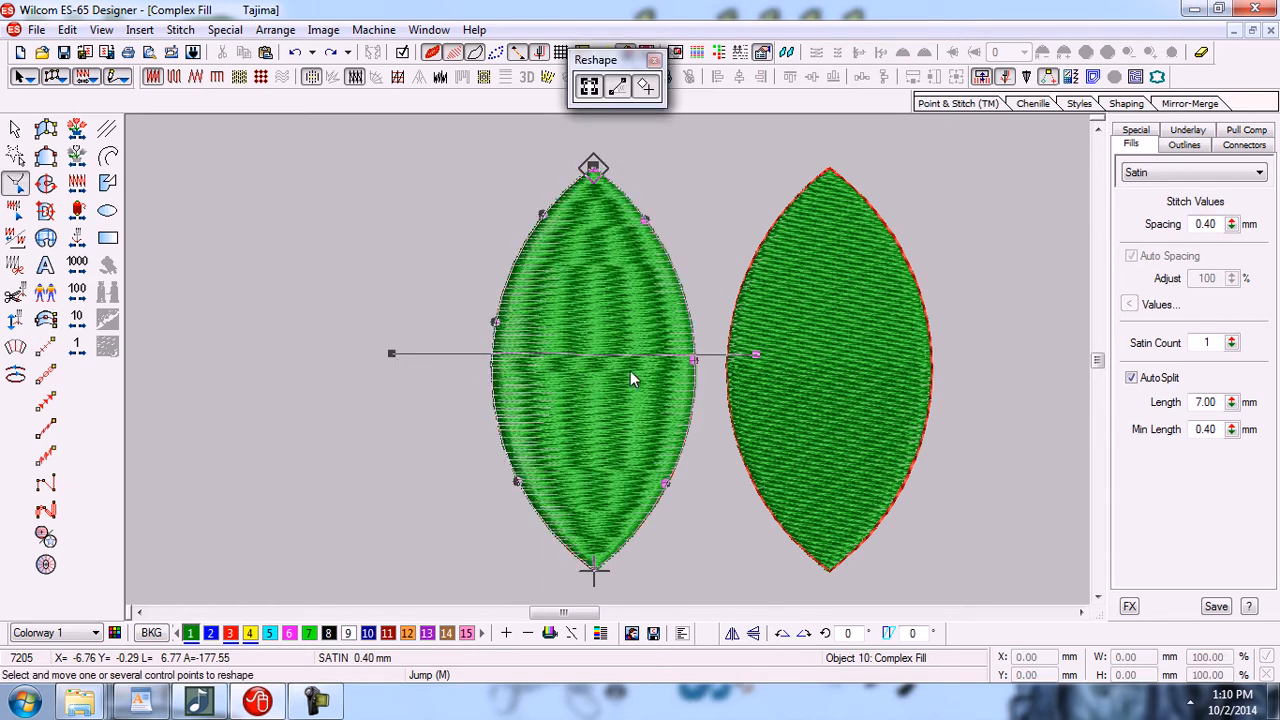
key("Escape")
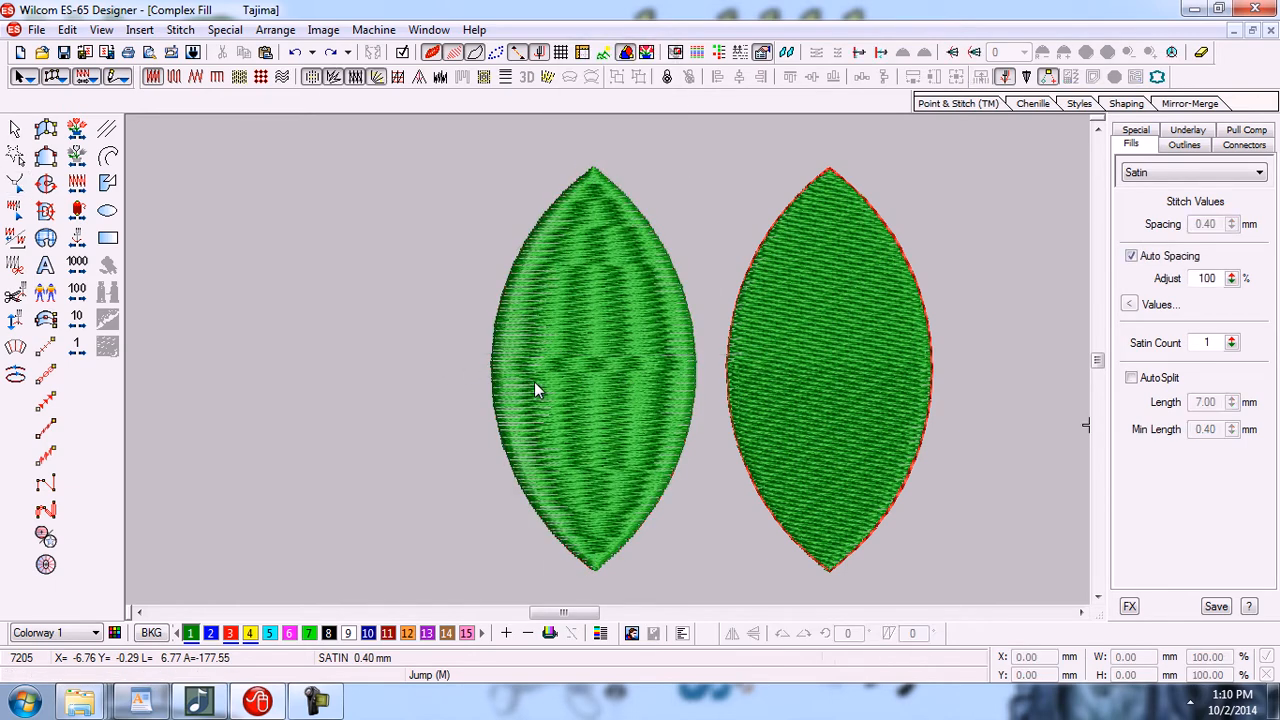
Try two diagonal stitch angles rising to the right across the upper and lower halves of the satin leaf, and undo them.
left_click(603, 368)
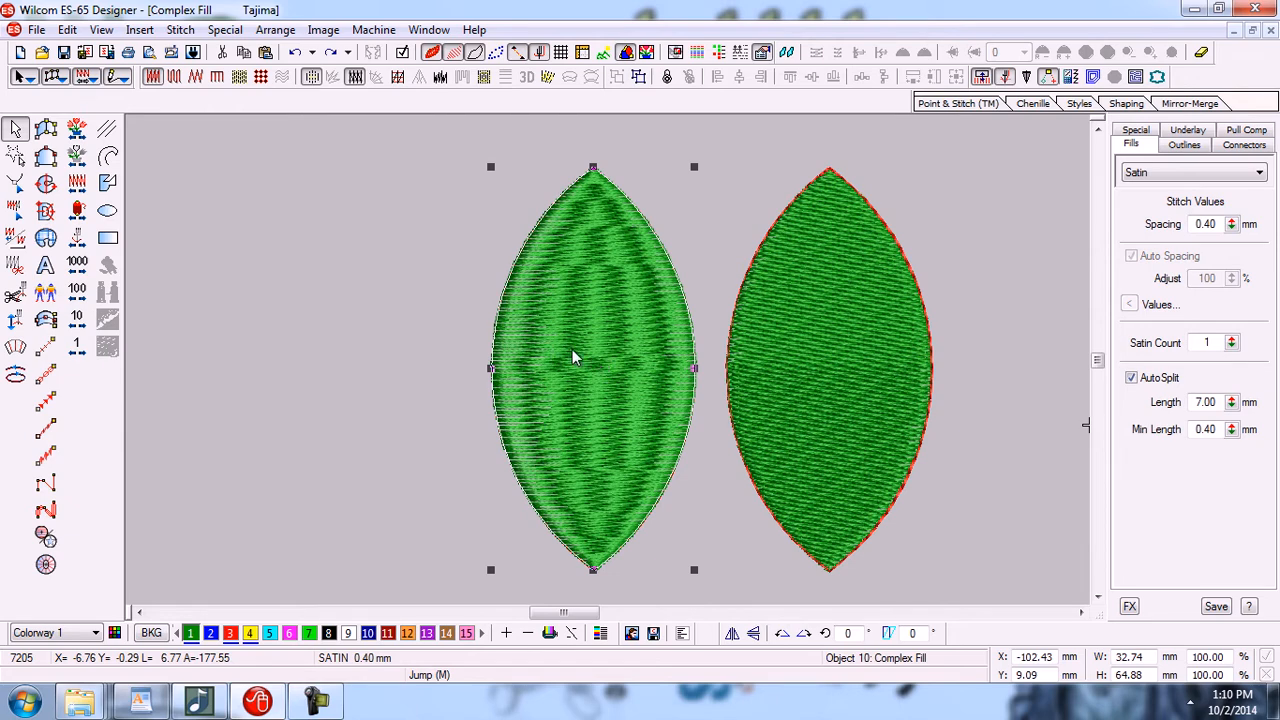
left_click(15, 350)
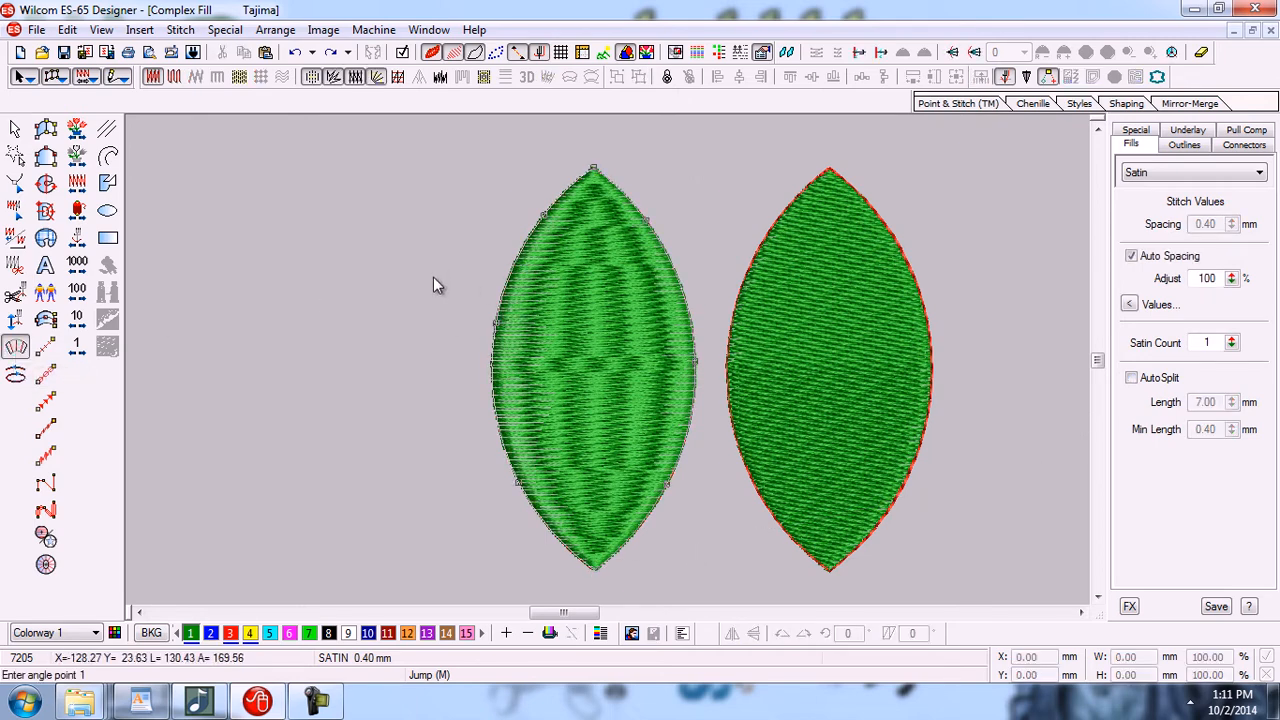
left_click(422, 397)
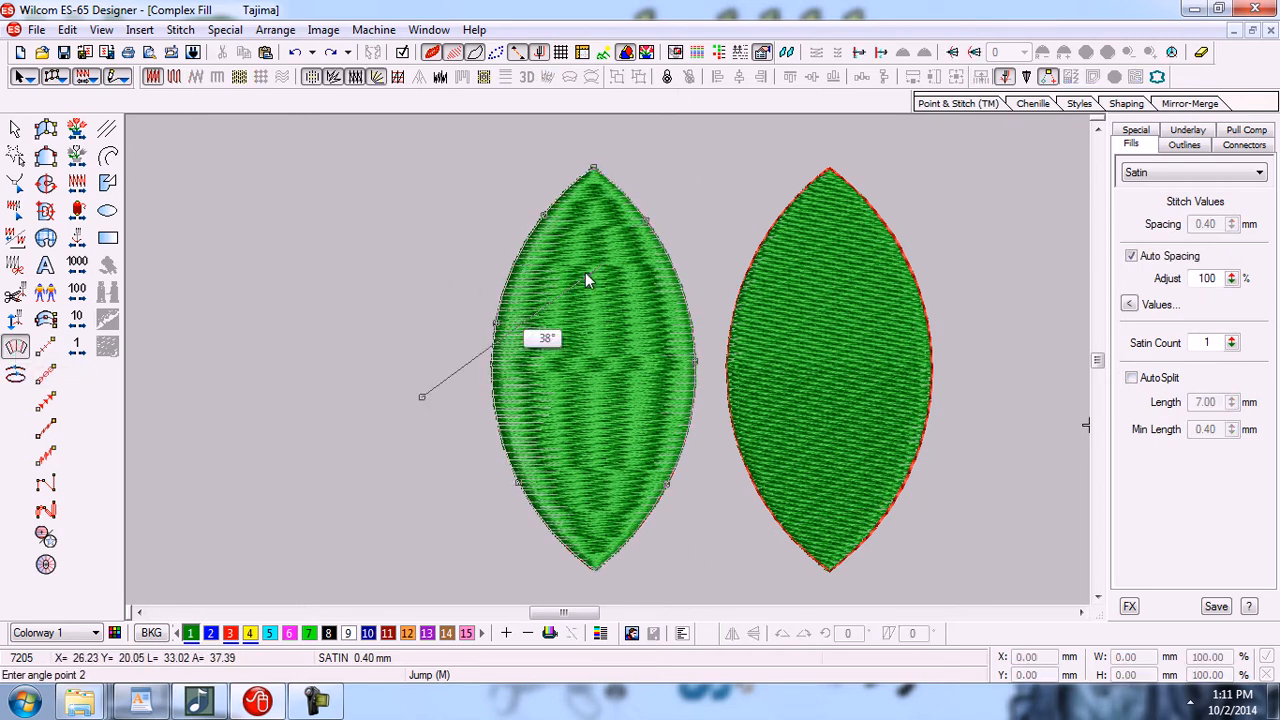
left_click(698, 200)
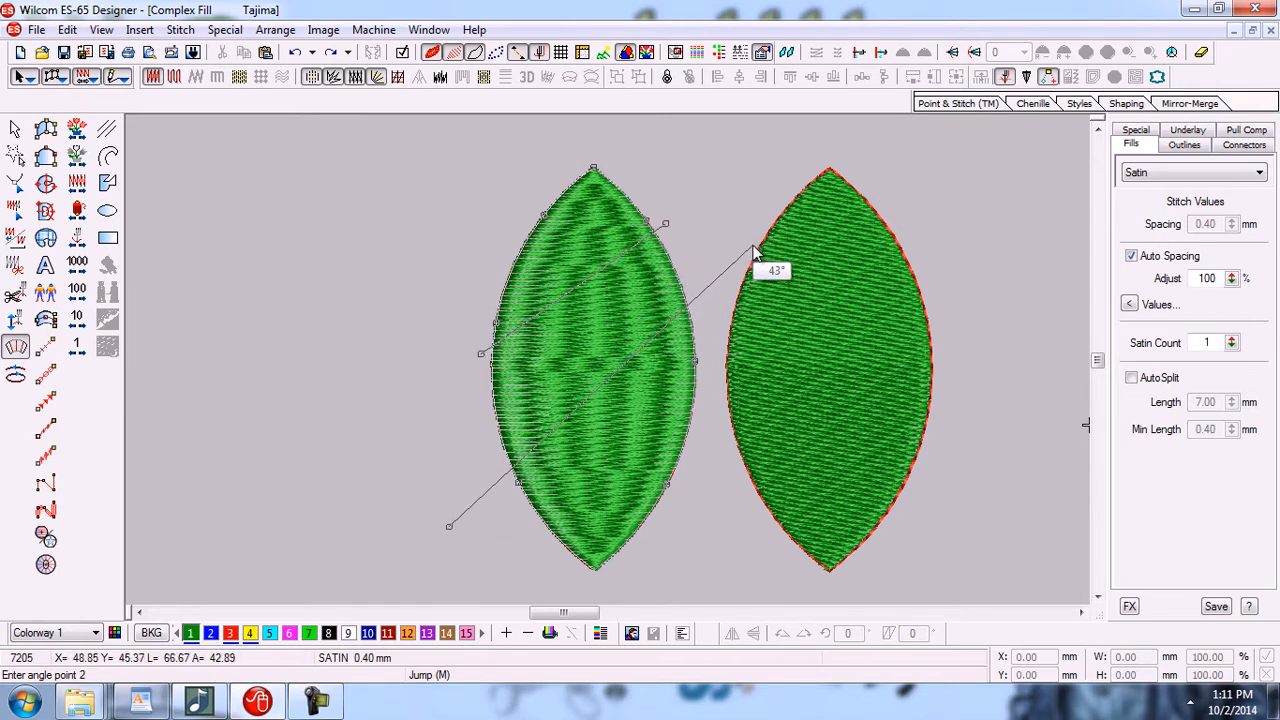
left_click(783, 302)
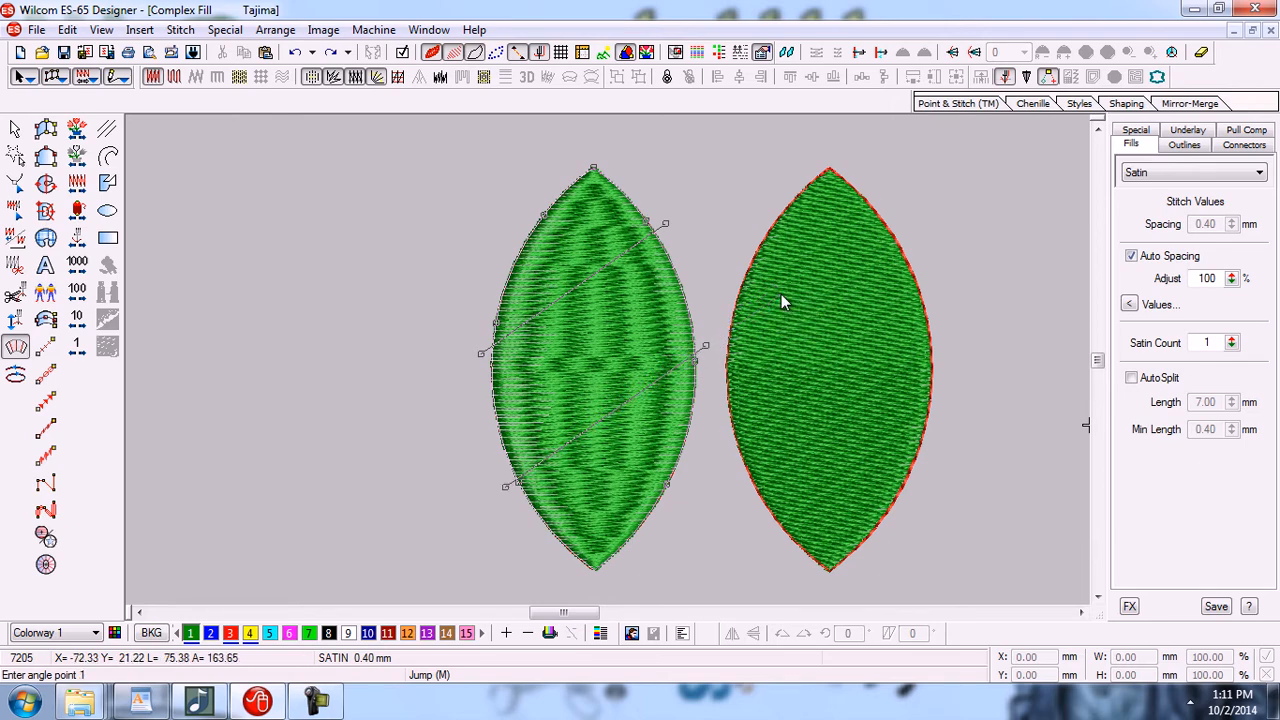
key("Return")
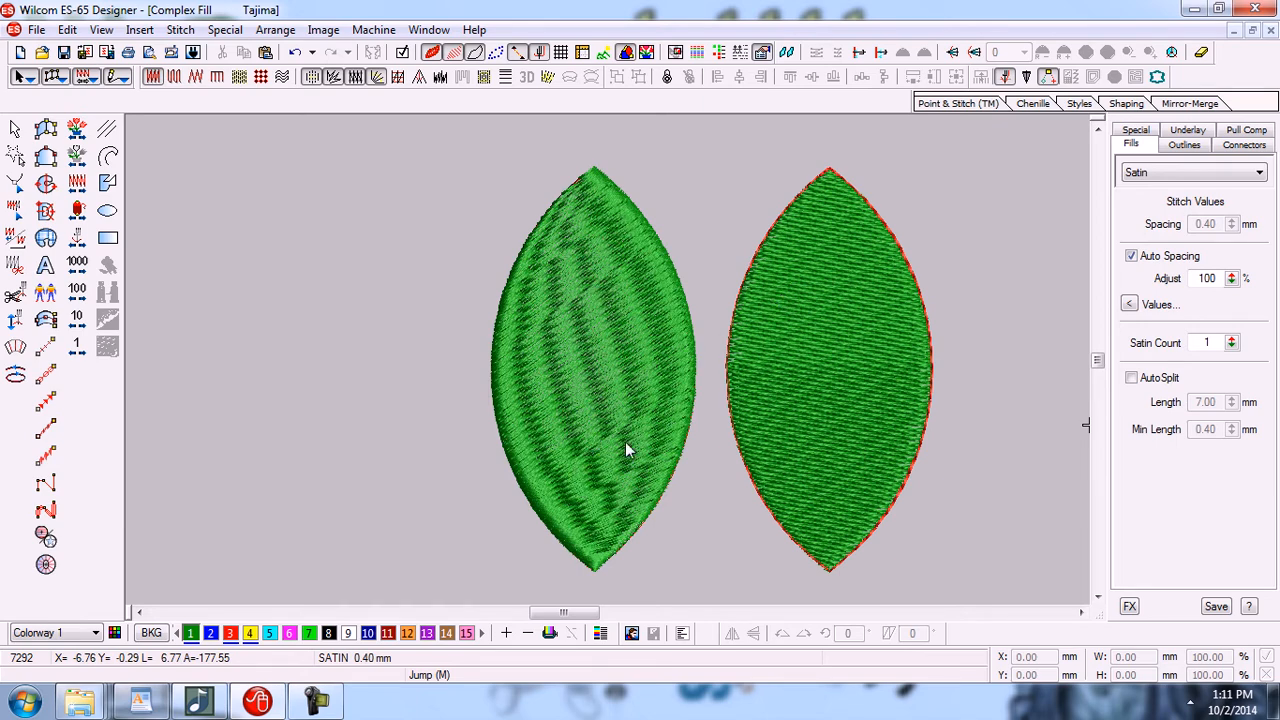
key("ctrl+z")
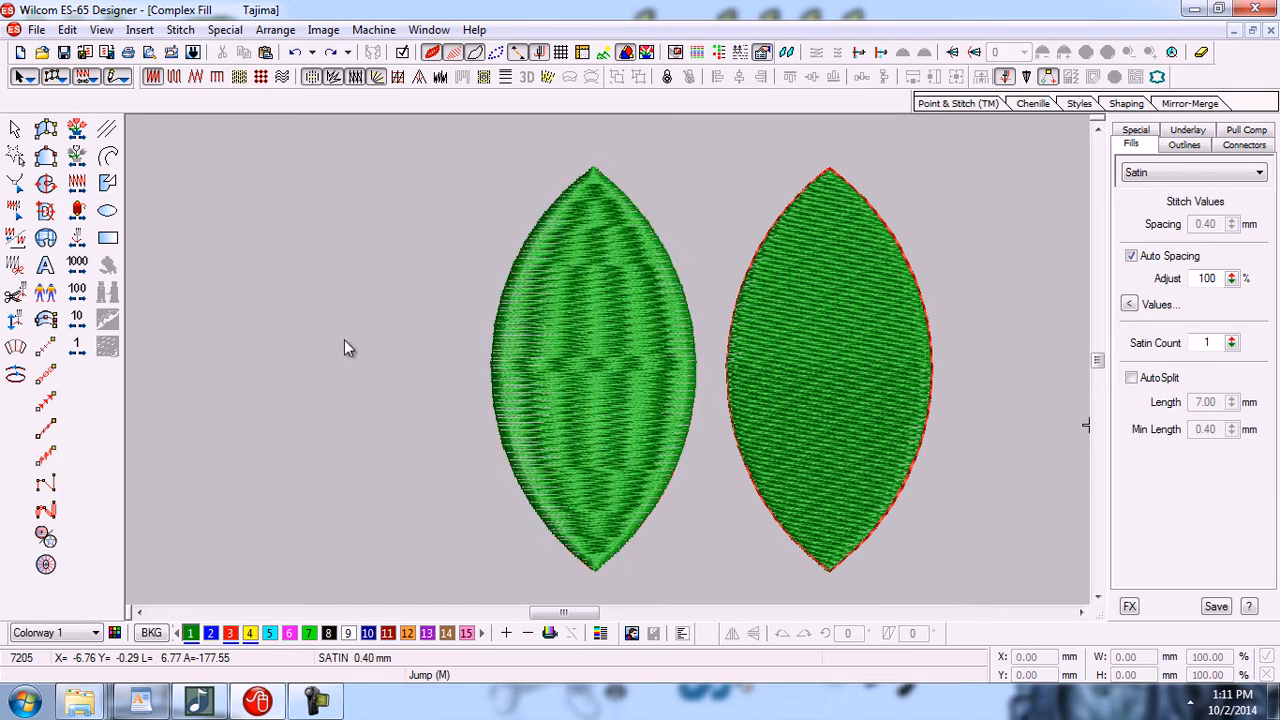
Try a single diagonal stitch angle falling from upper left to lower right across the satin leaf, and undo it.
left_click(15, 346)
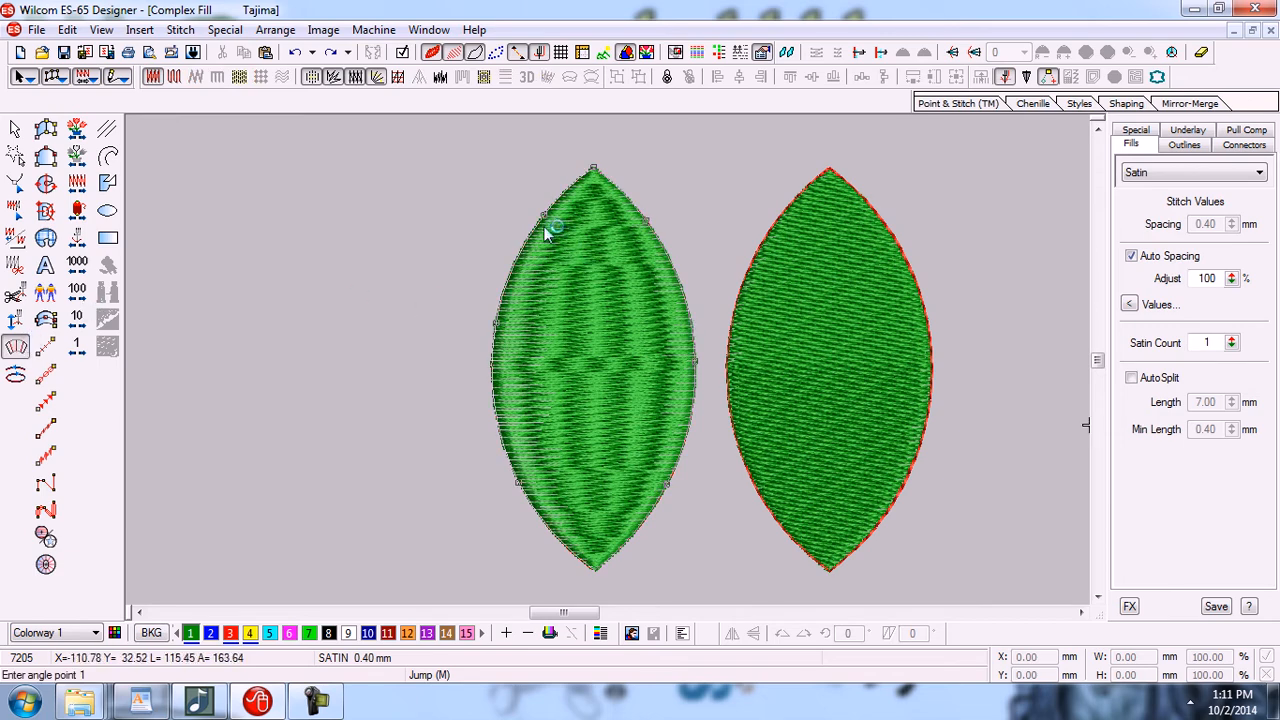
left_click(466, 247)
left_click(755, 508)
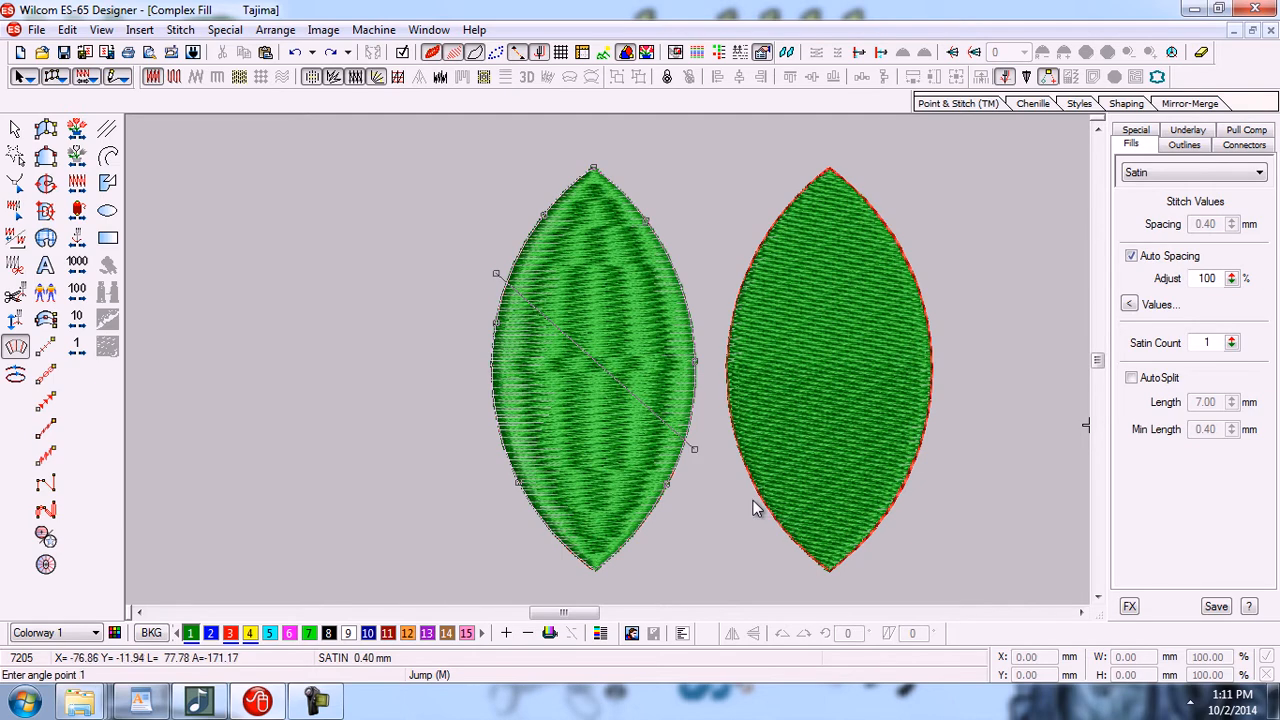
key("Return")
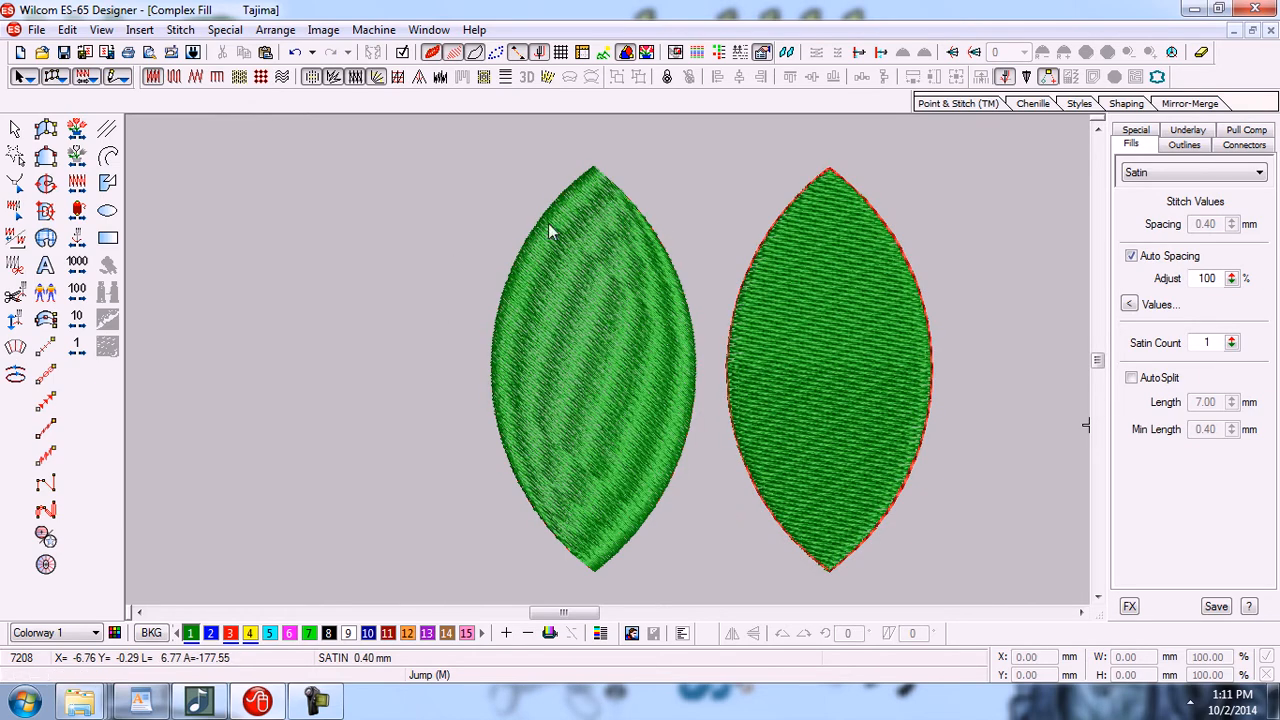
key("ctrl+z")
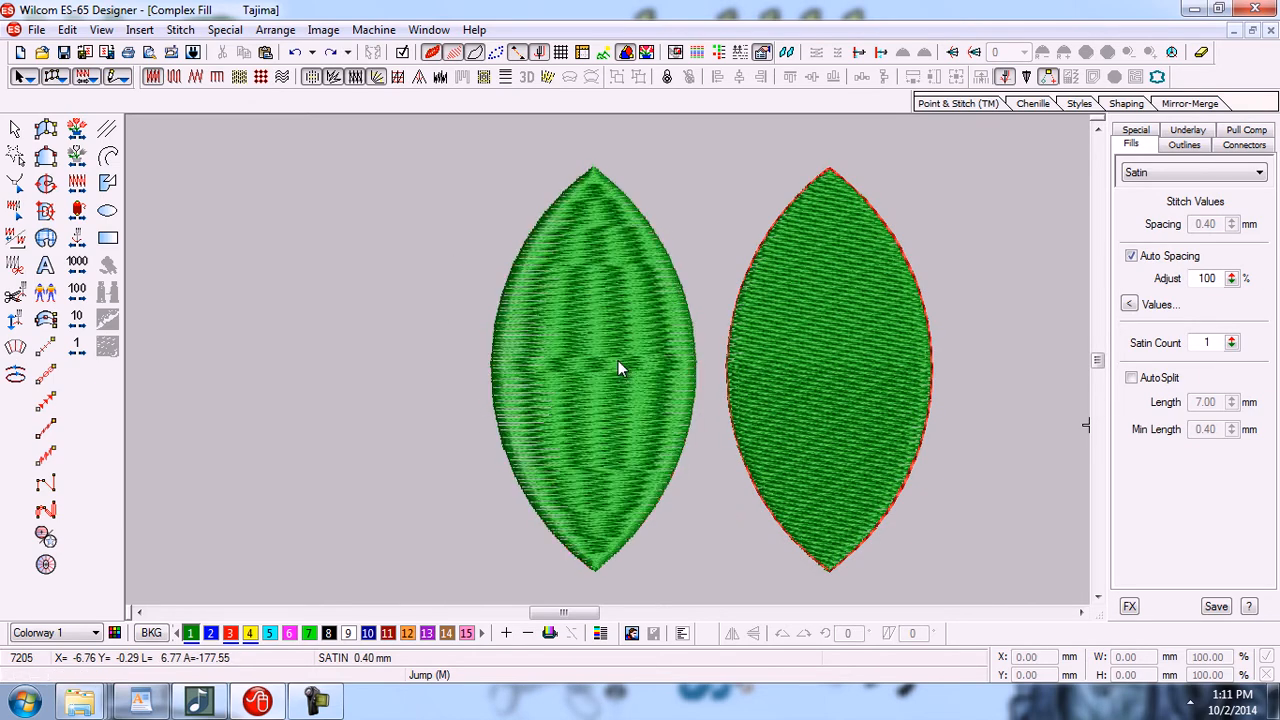
Try two horizontal stitch angles on the tatami leaf, one across its upper part and one below the middle.
left_click(15, 128)
left_click(855, 325)
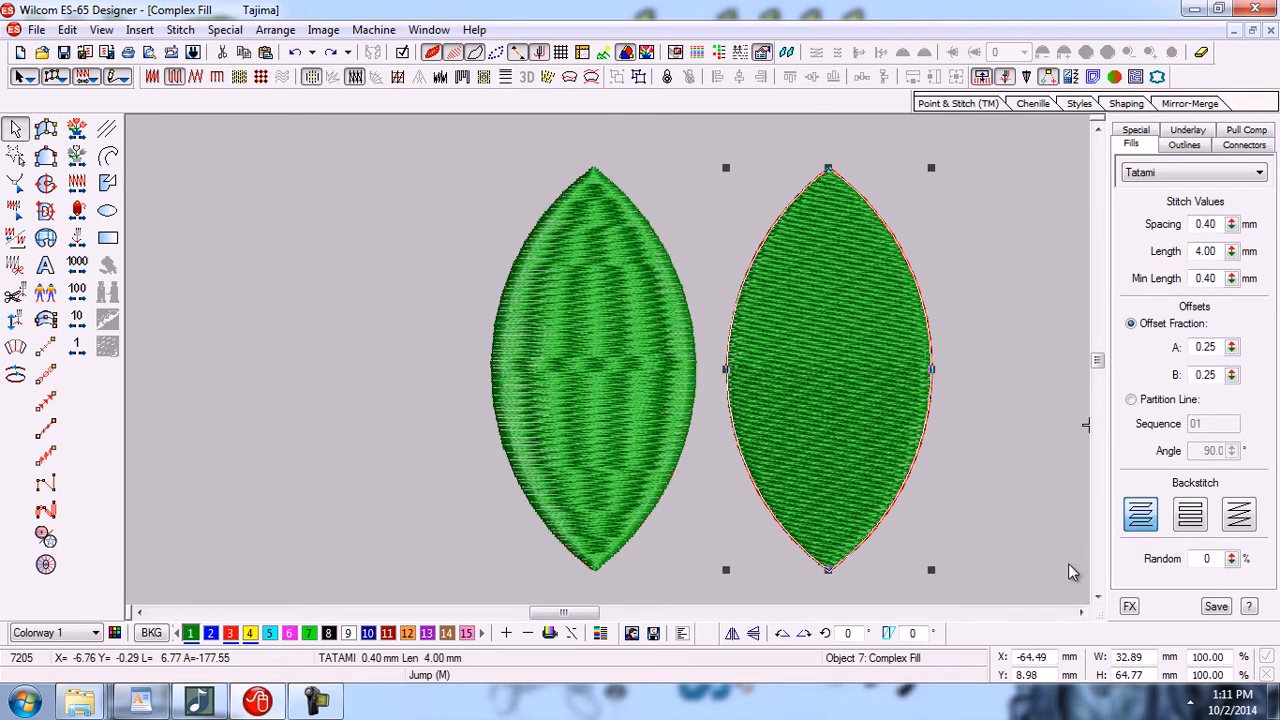
left_click(15, 347)
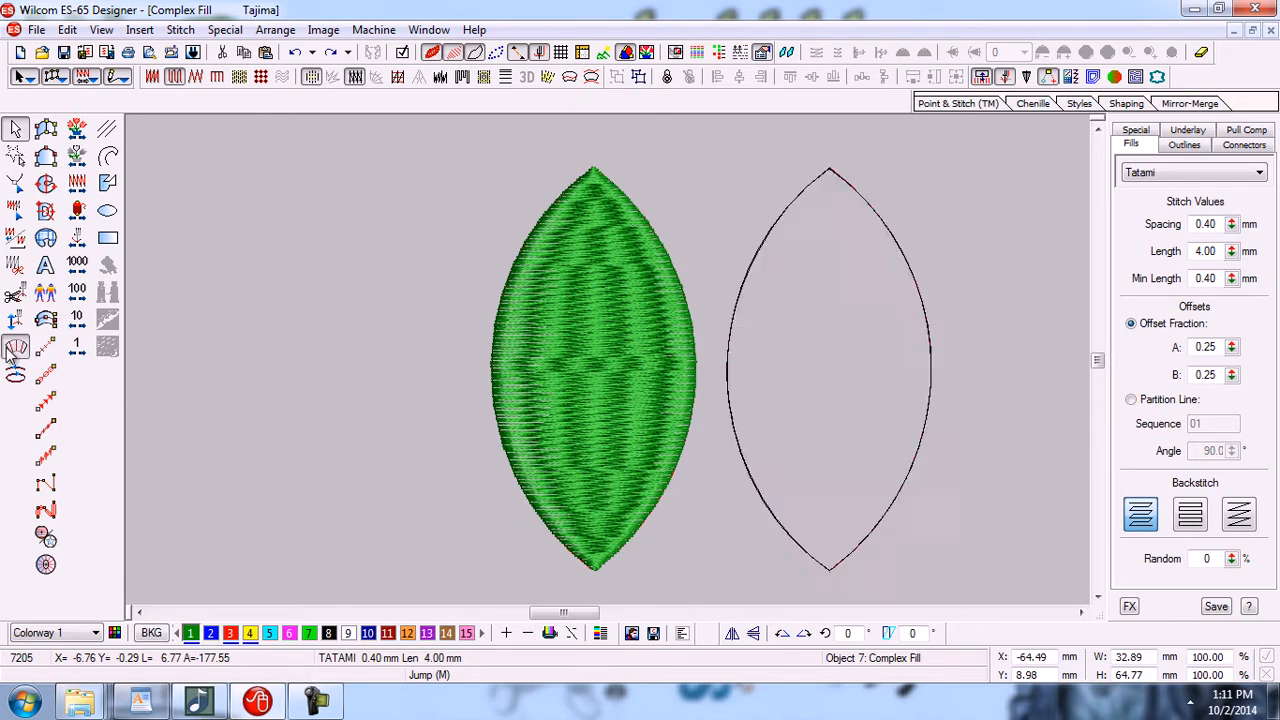
left_click(672, 270)
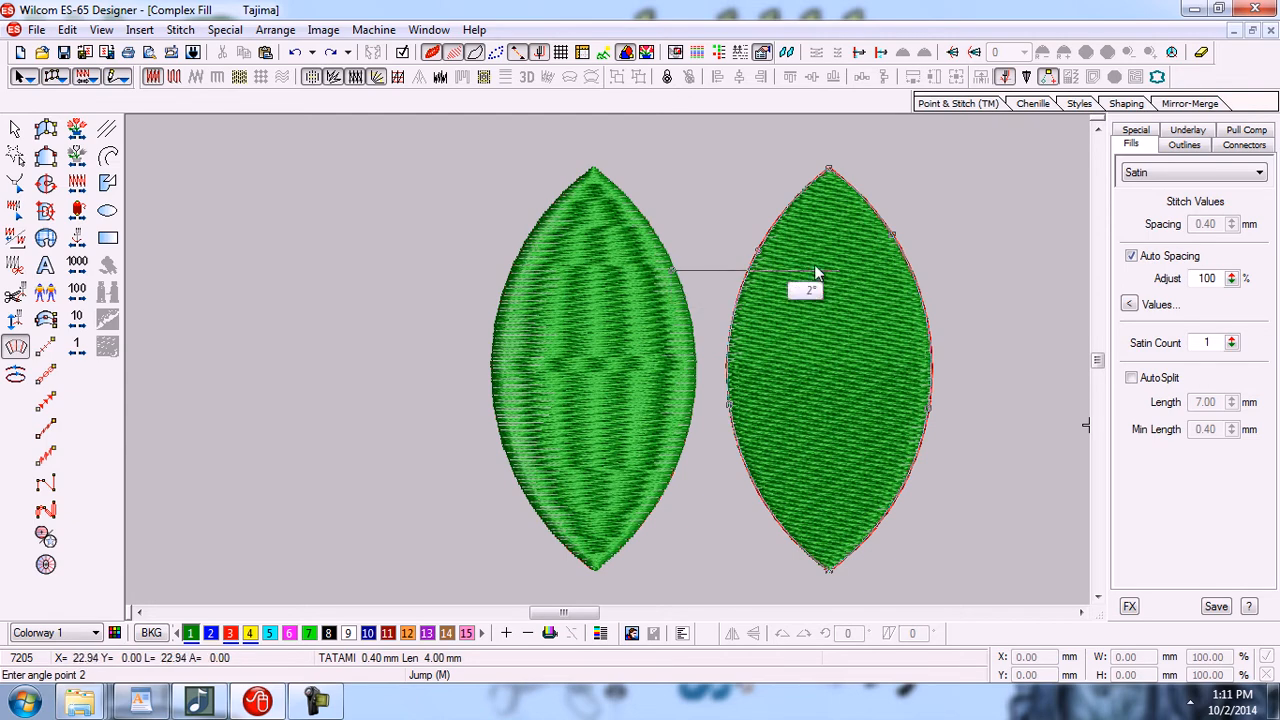
left_click(963, 268)
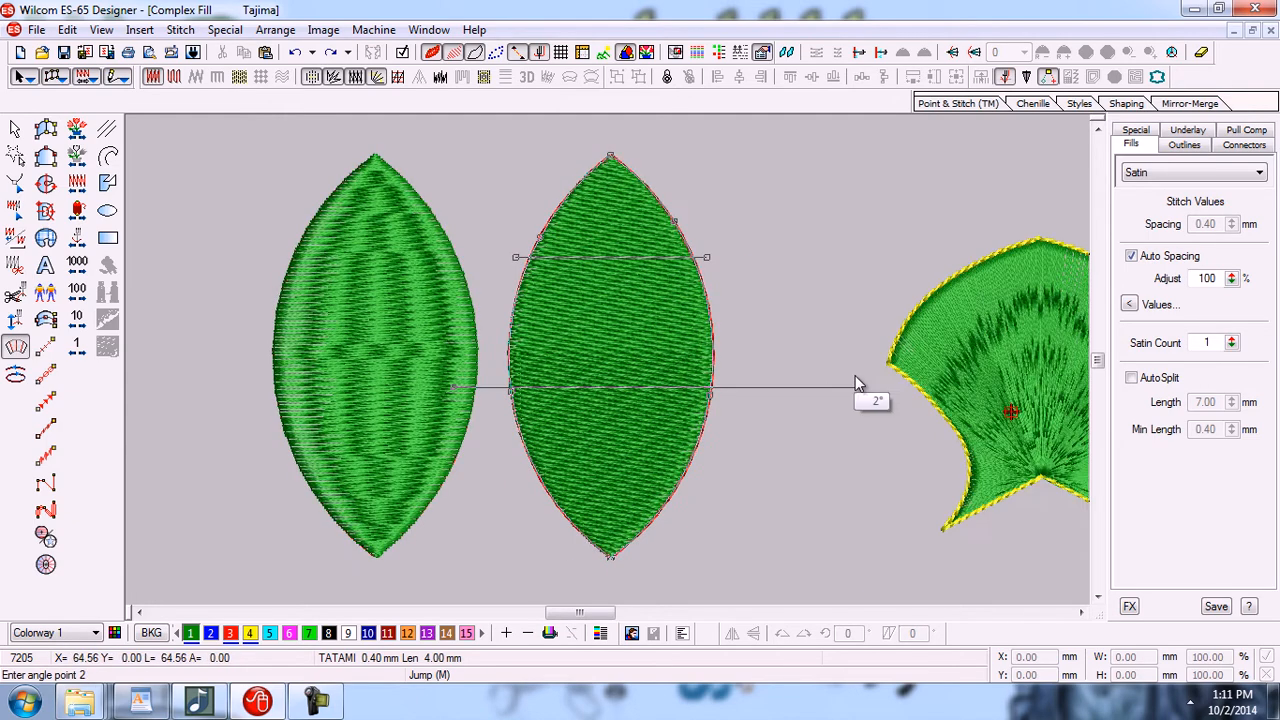
left_click(855, 383)
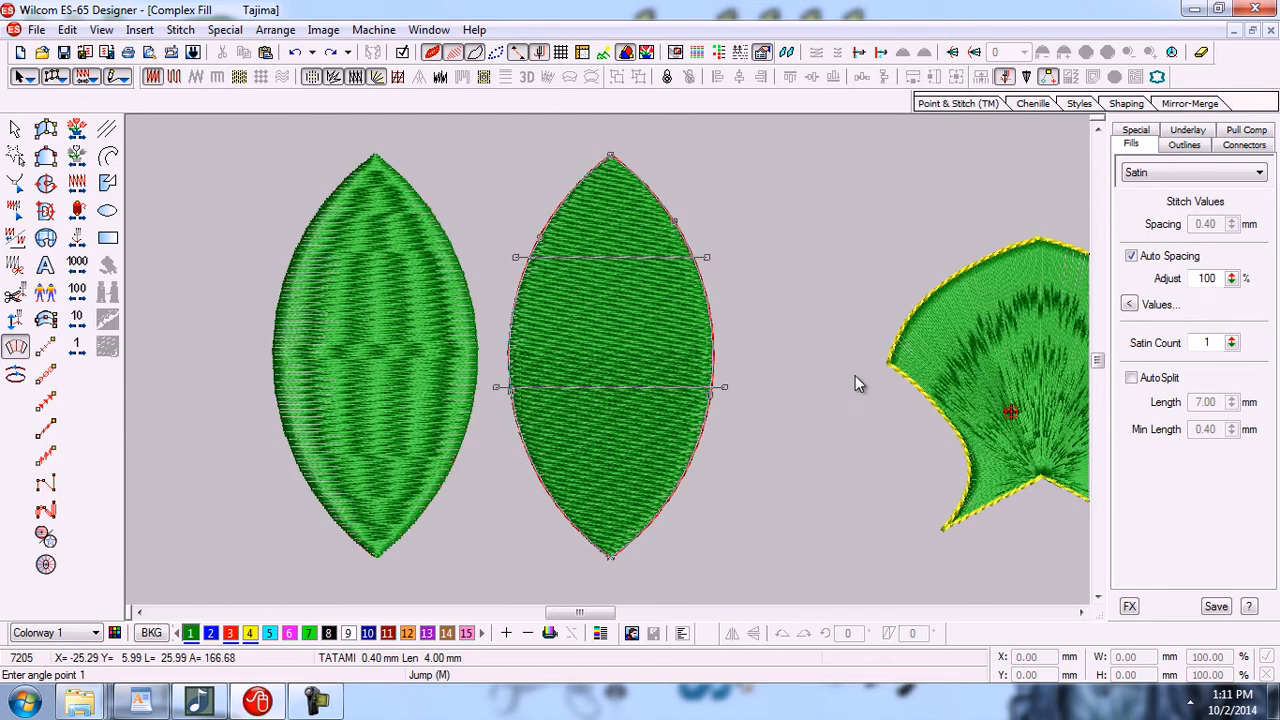
left_click(791, 482)
key("Return")
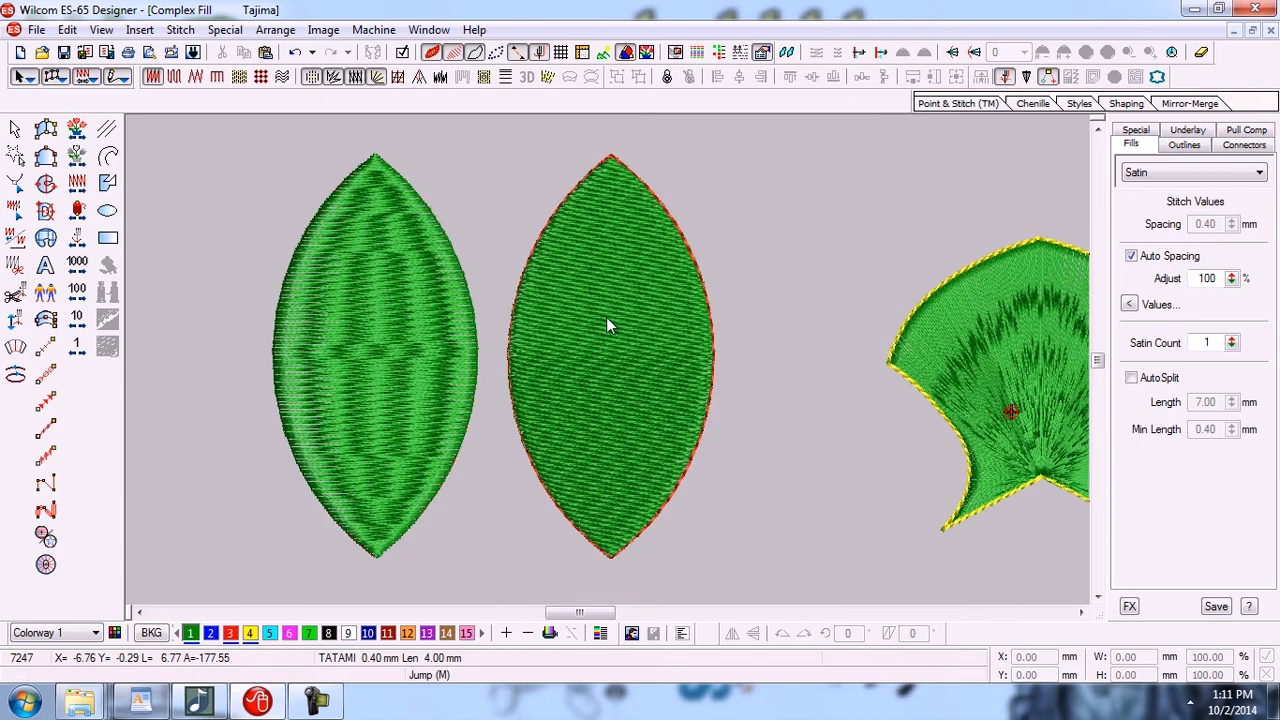
Try one diagonal stitch angle from upper right to lower left across the tatami leaf, and undo it.
left_click(15, 128)
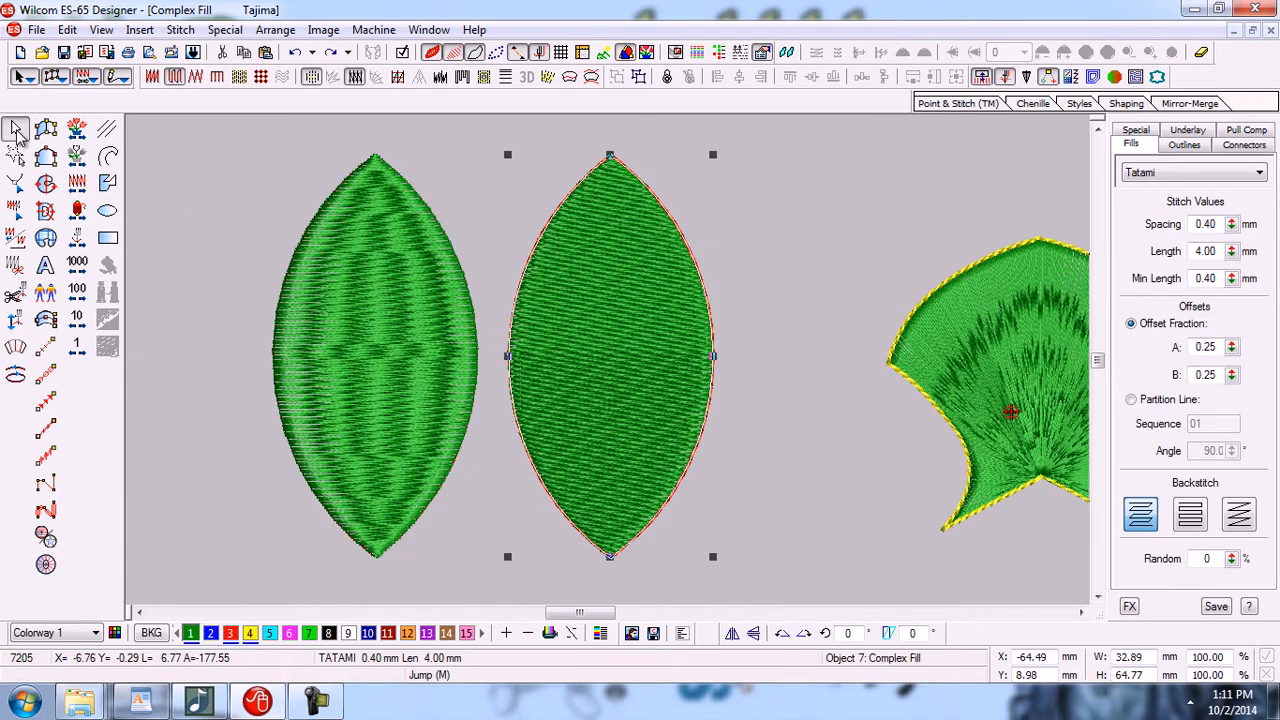
left_click(15, 346)
left_click(711, 191)
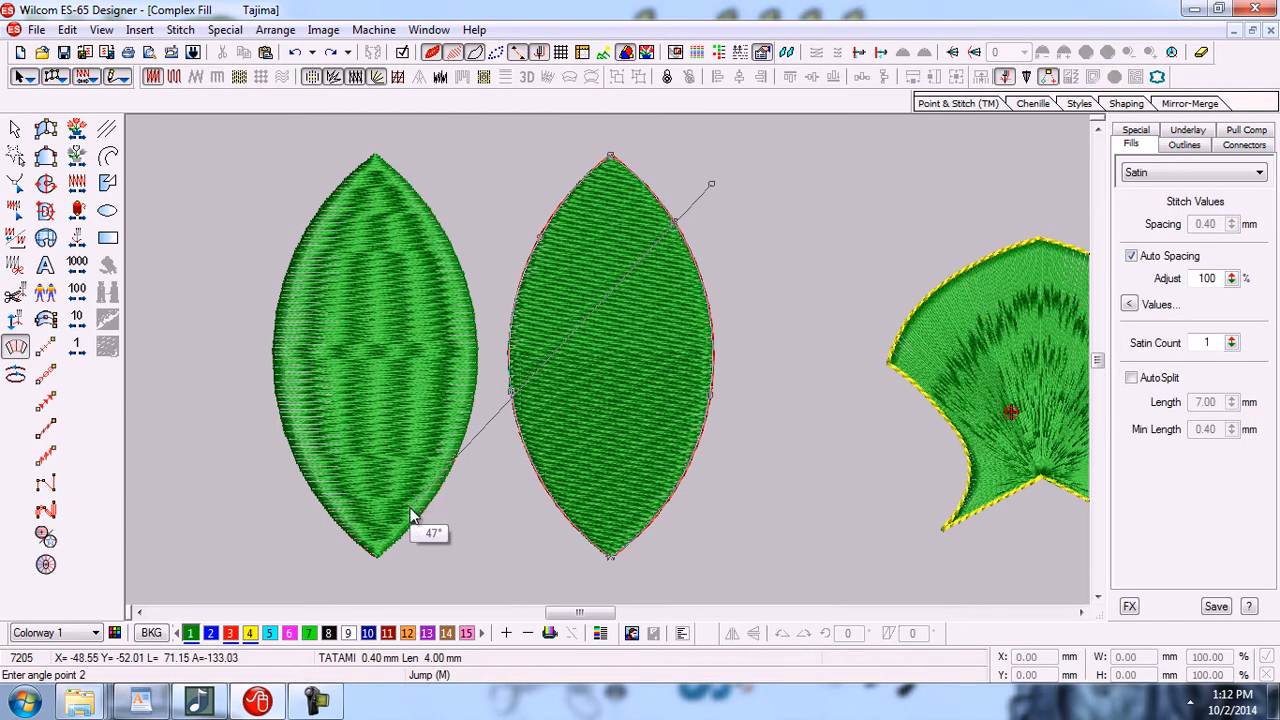
left_click(541, 497)
key("Return")
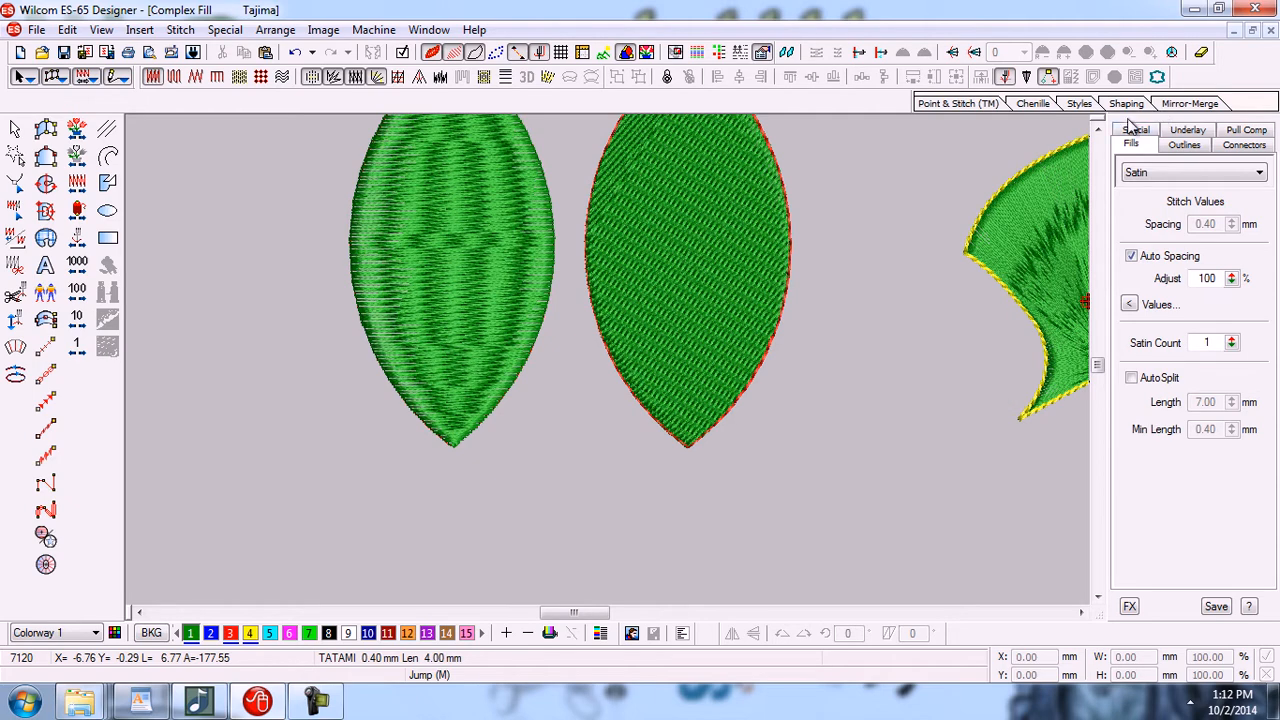
left_click(1097, 129)
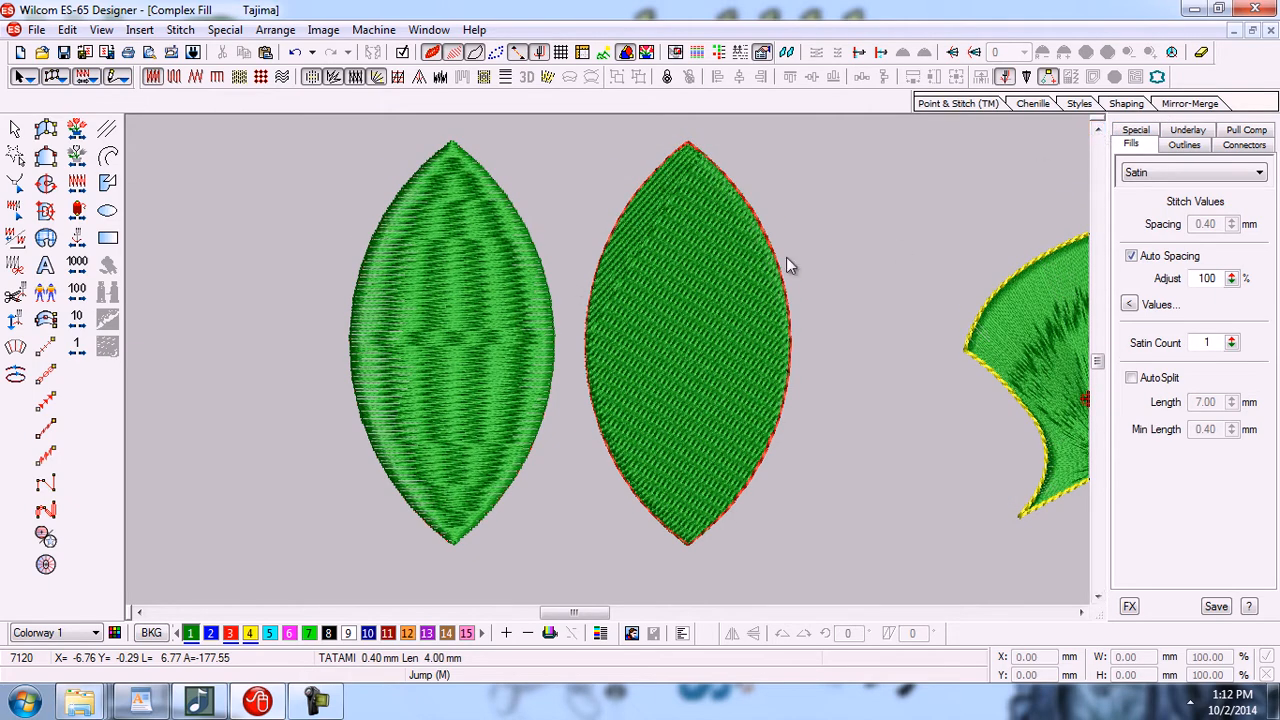
key("ctrl+z")
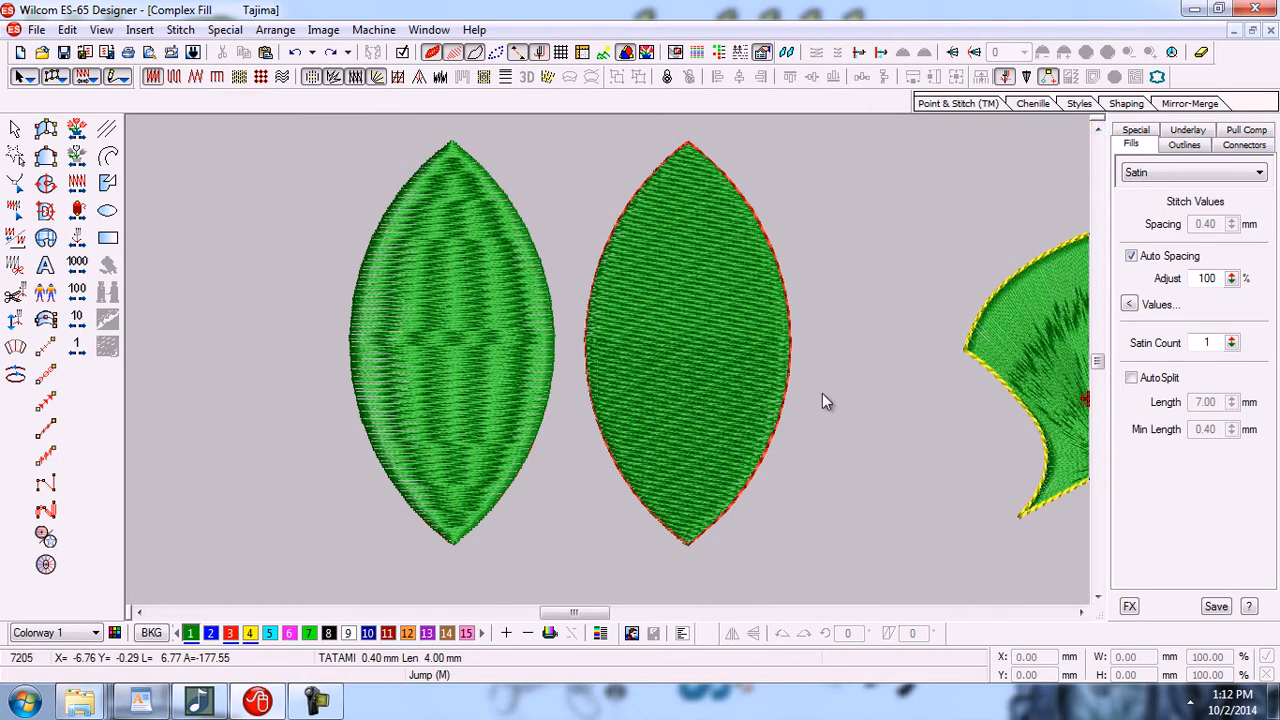
Try two diagonal stitch angles on the satin fan shape without the yellow outline, one across each bottom leg, slanting outward and upward.
left_click(1081, 613)
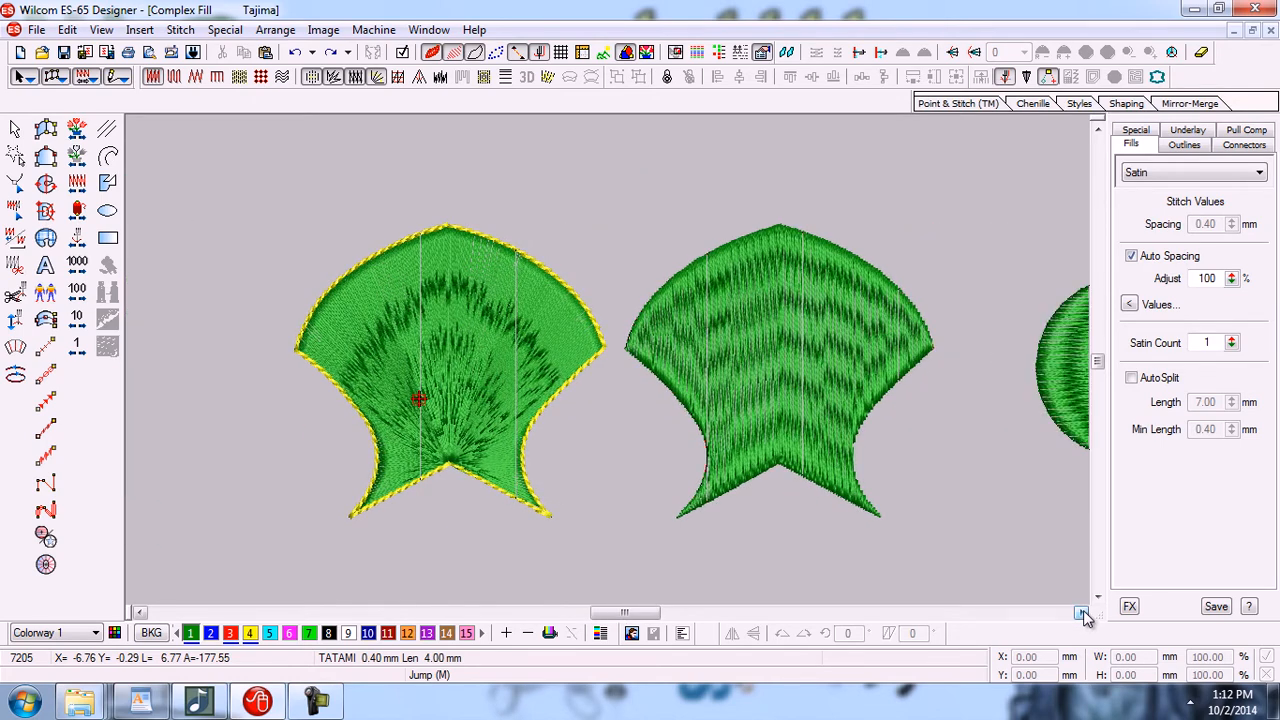
left_click(15, 129)
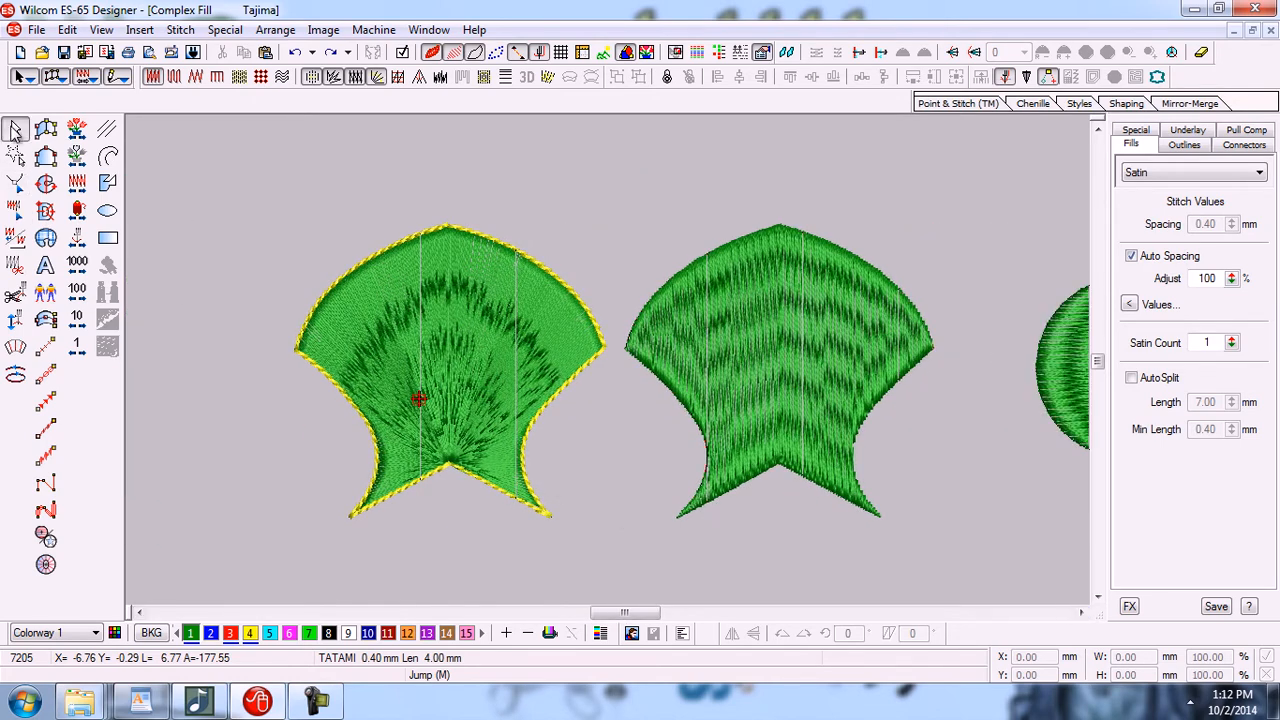
left_click(662, 295)
left_click(15, 346)
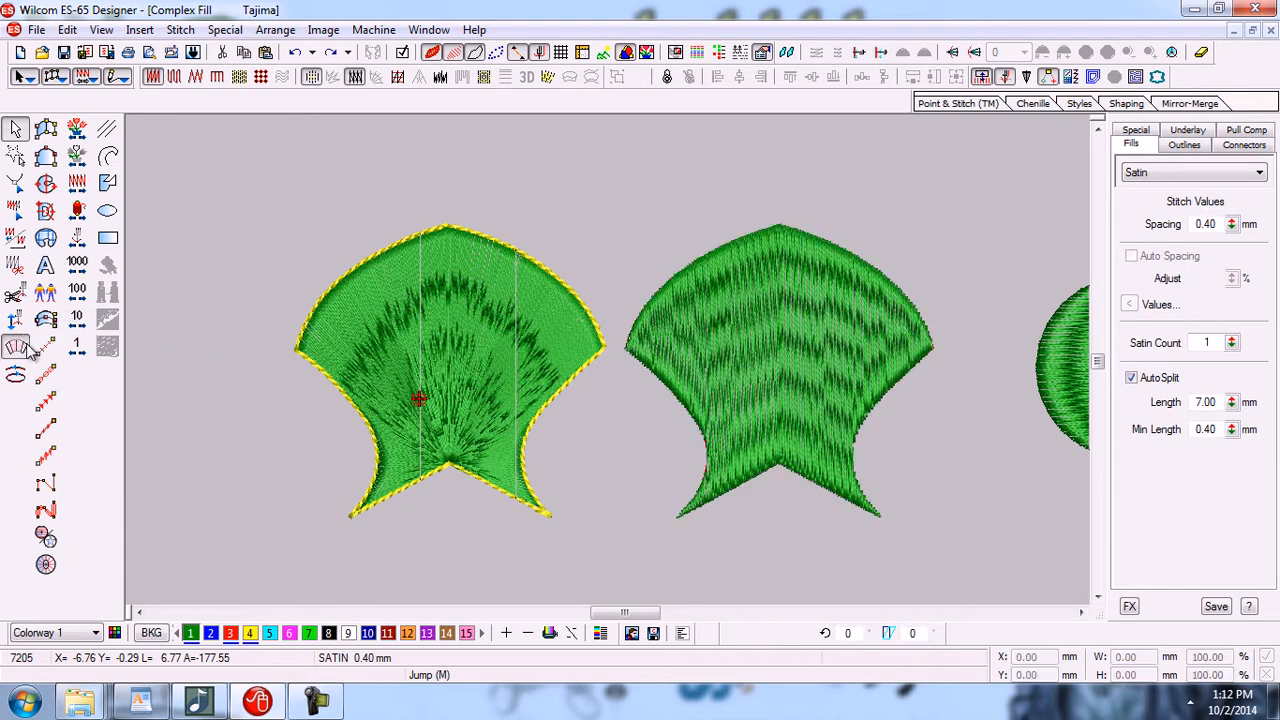
left_click(694, 445)
left_click(756, 488)
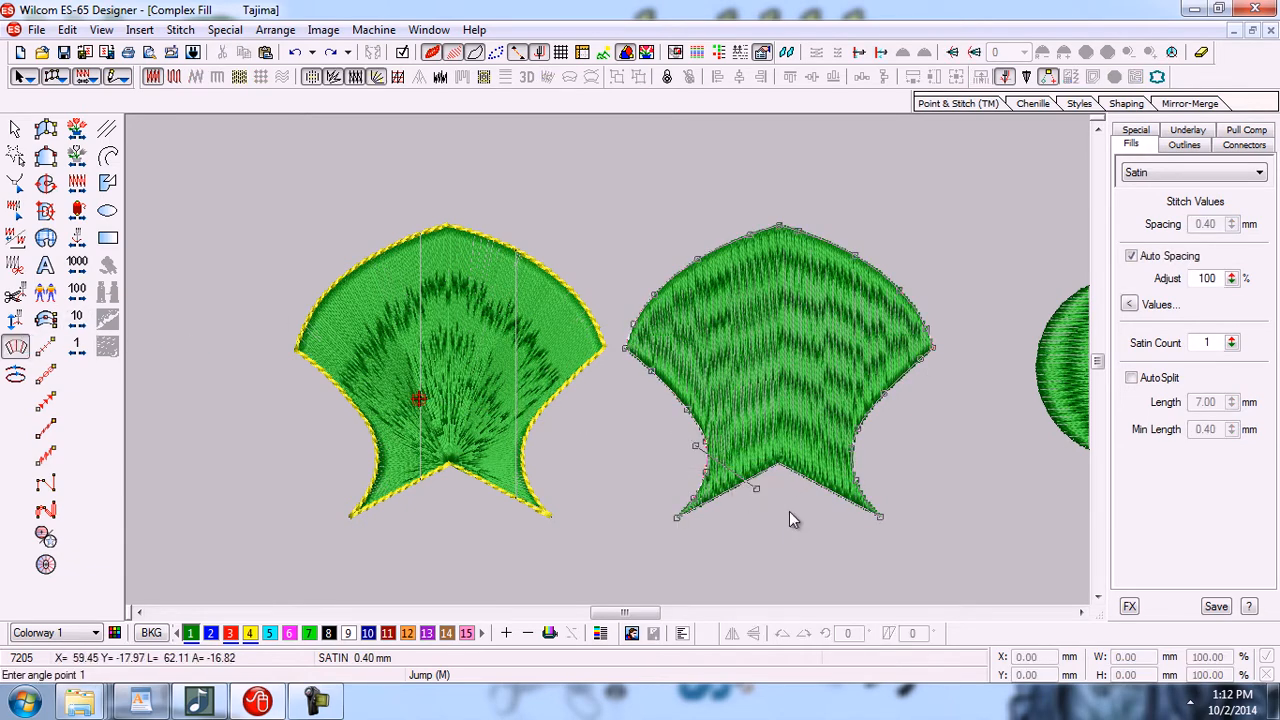
left_click(810, 492)
left_click(863, 462)
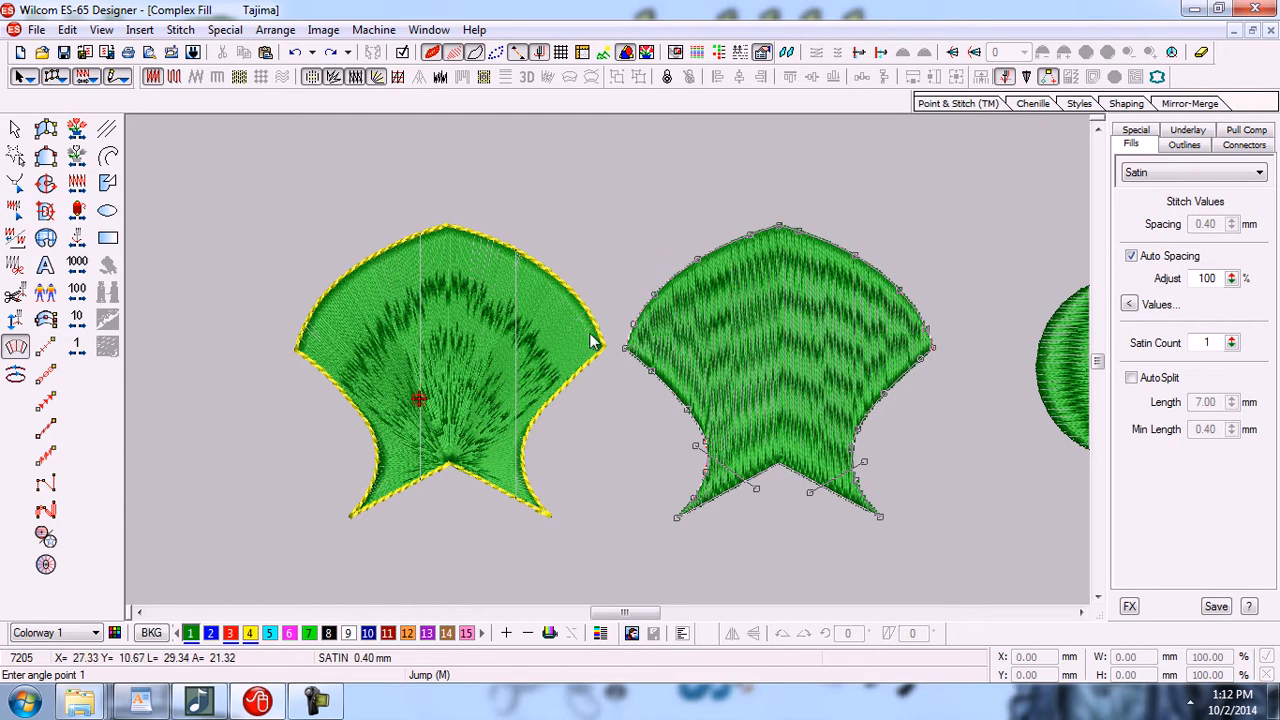
Try two more near-horizontal stitch angles on the fan shape, across its waist and its upper part, and generate the stitches.
left_click(616, 391)
left_click(977, 388)
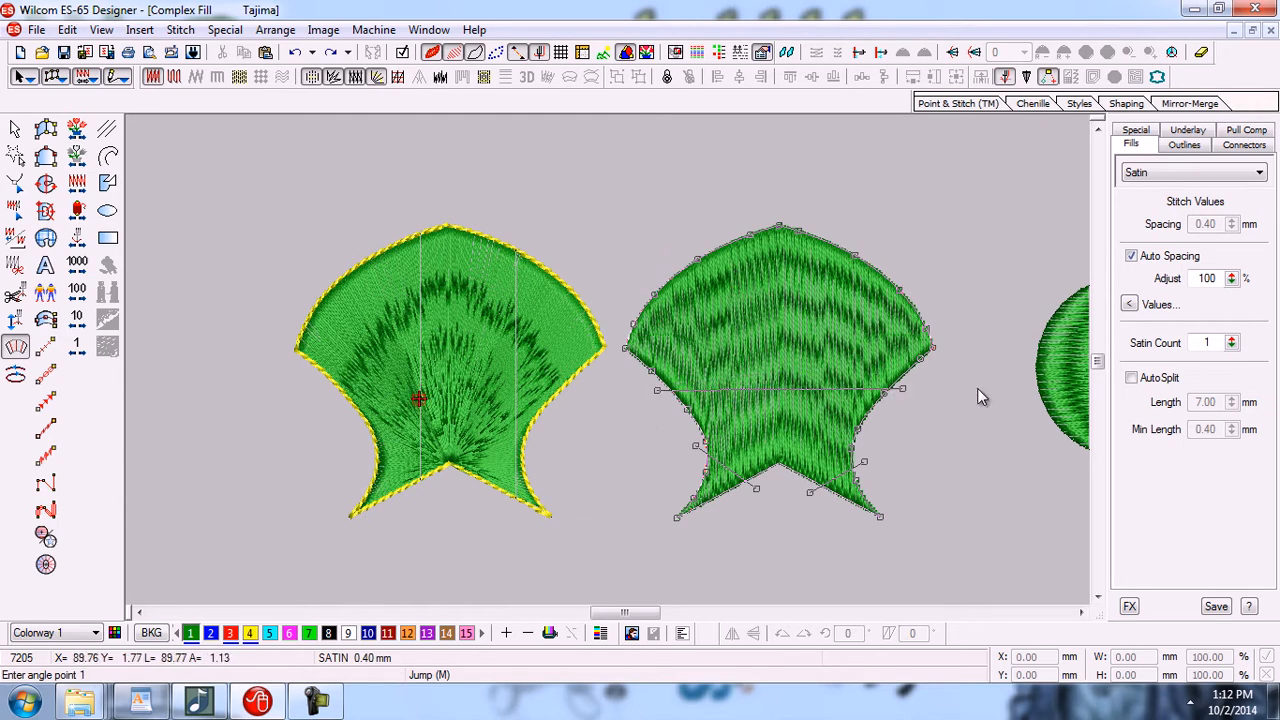
left_click(637, 289)
left_click(962, 286)
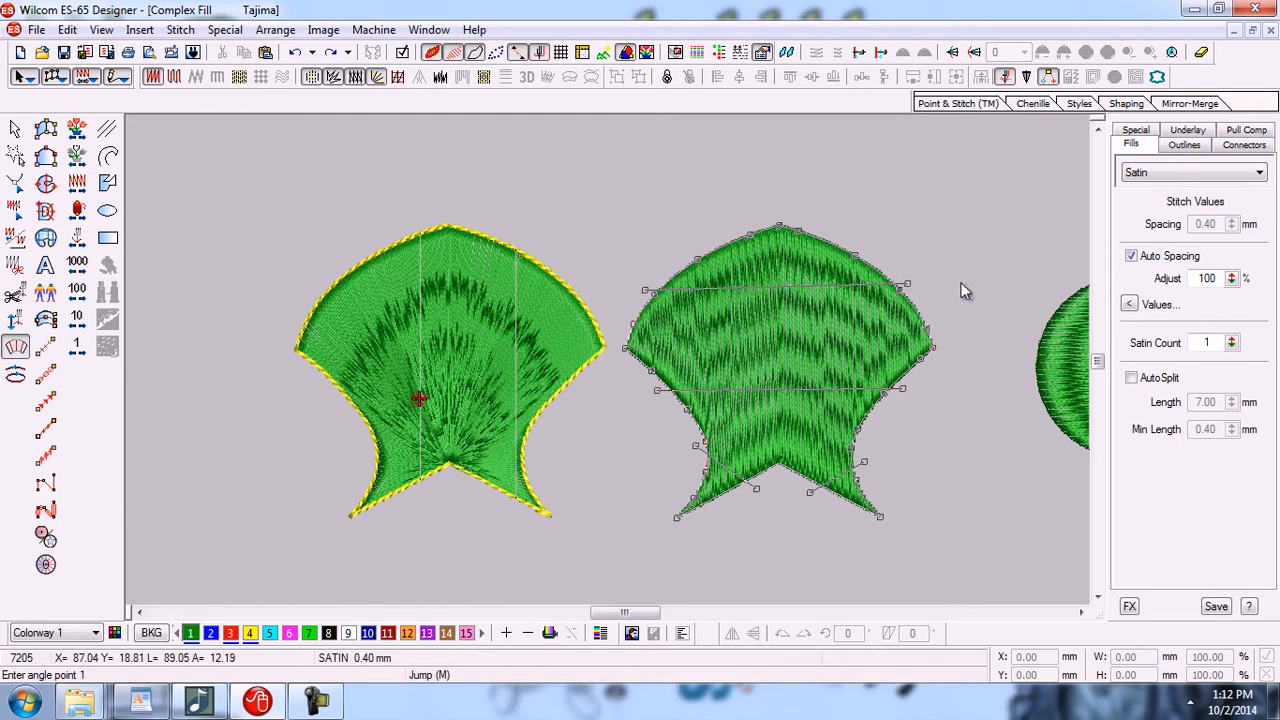
key("Return")
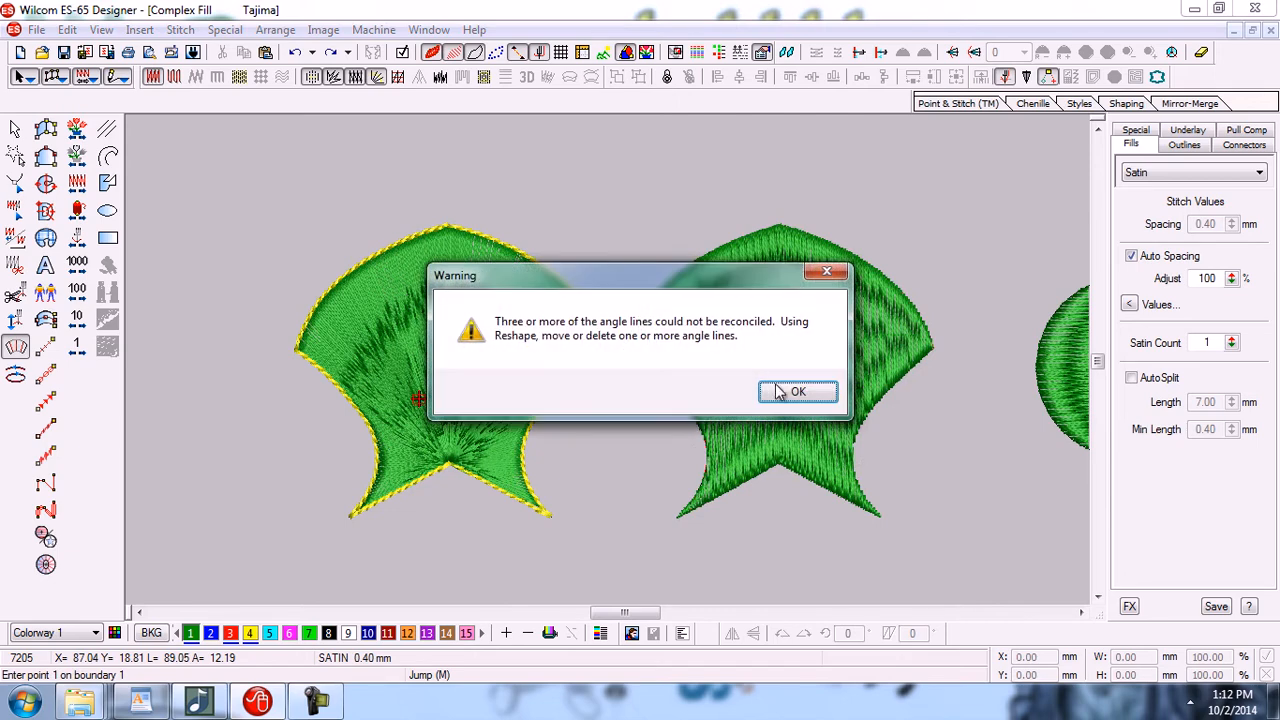
left_click(778, 391)
Show the fan shape's stitch angle lines and undo the four added angles to restore its vertical stitching.
left_click(15, 130)
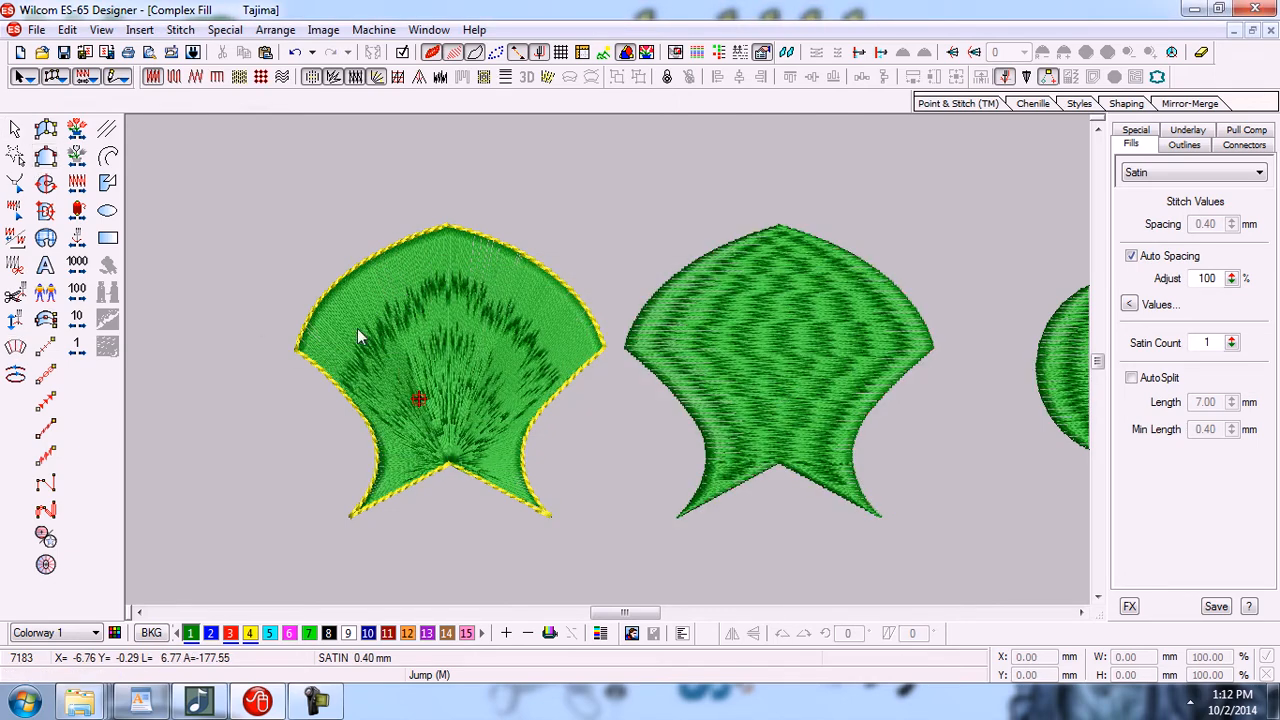
left_click(768, 347)
left_click(15, 346)
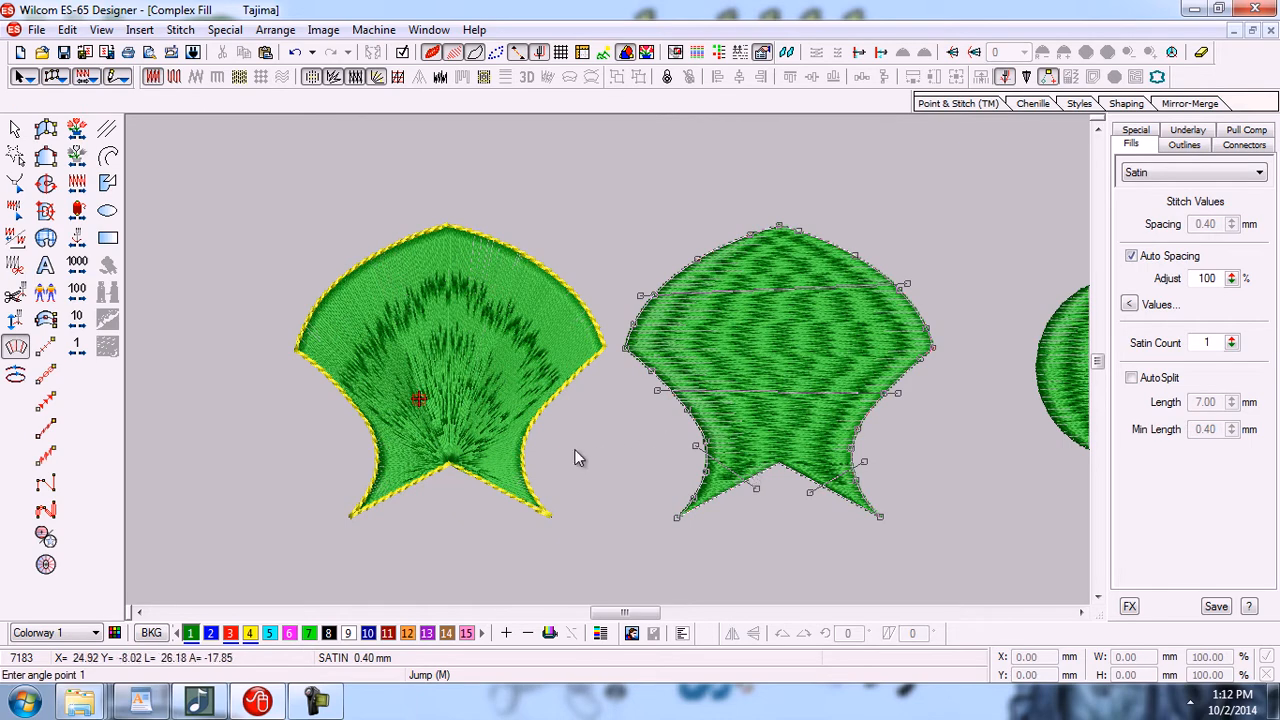
key("ctrl+z")
key("ctrl+z")
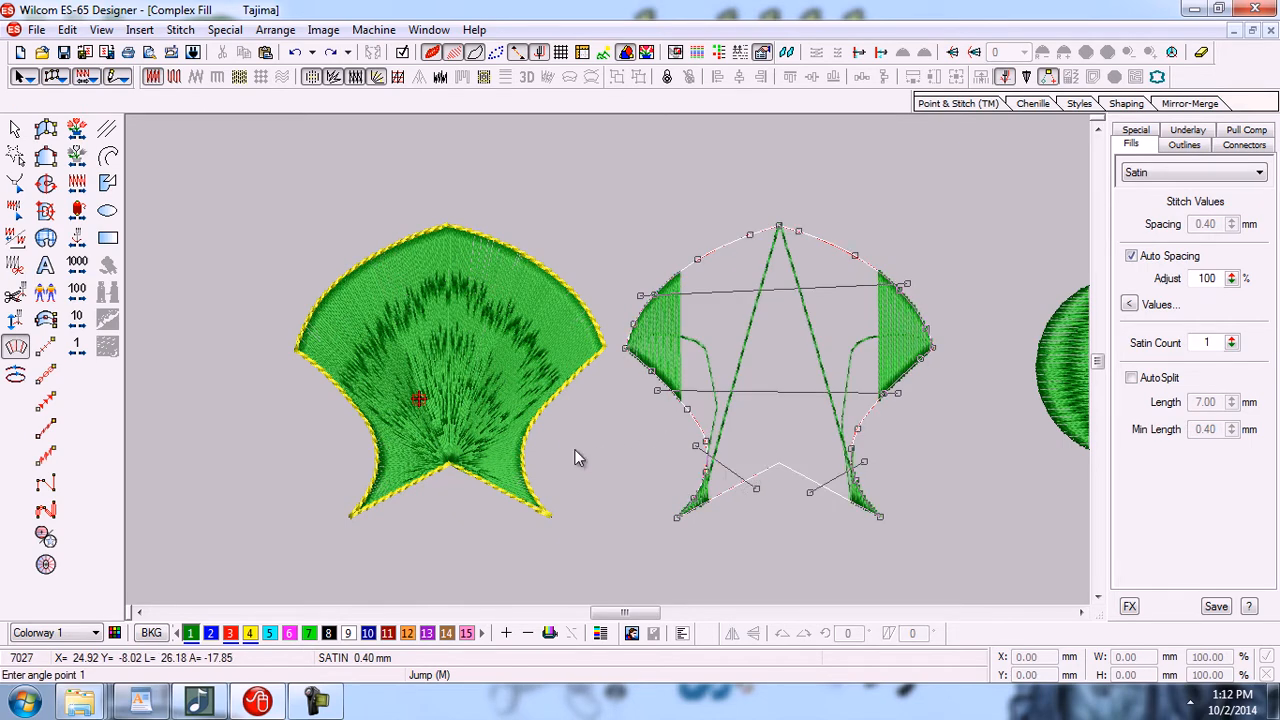
key("ctrl+y")
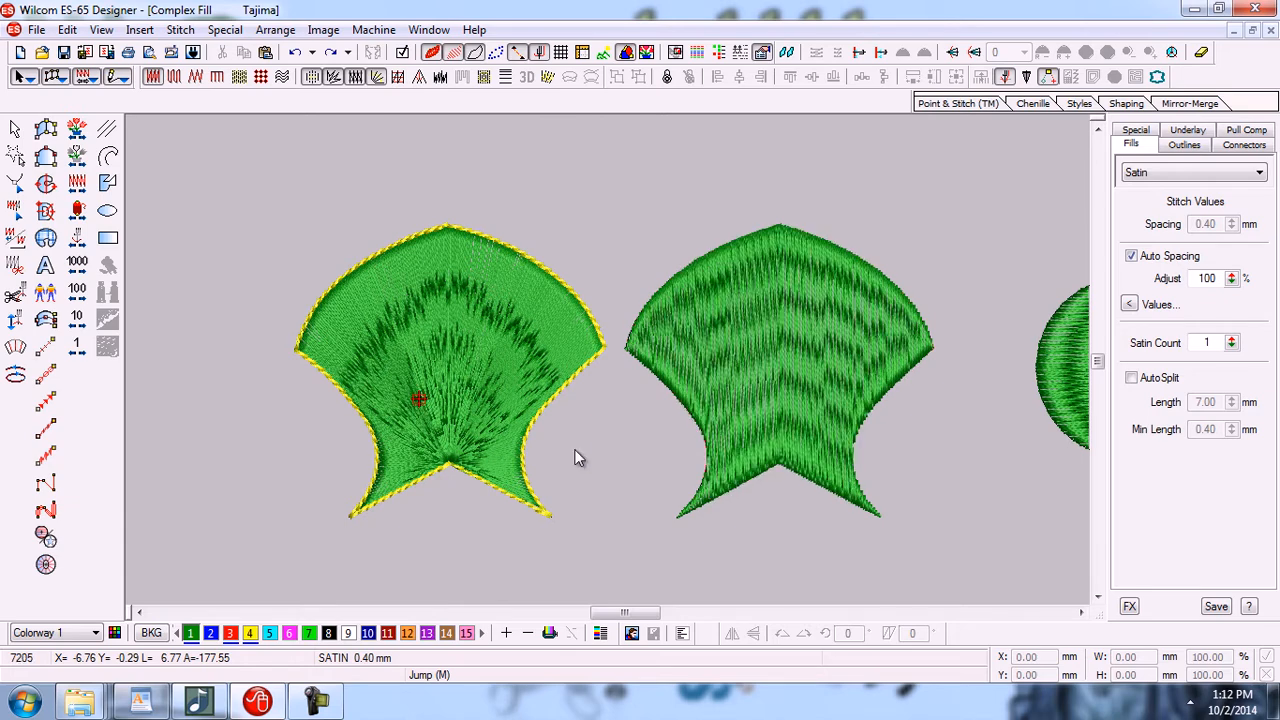
Add three near-horizontal stitch angles to the fan shape, across the bottom legs, the middle and the upper part.
left_click(15, 129)
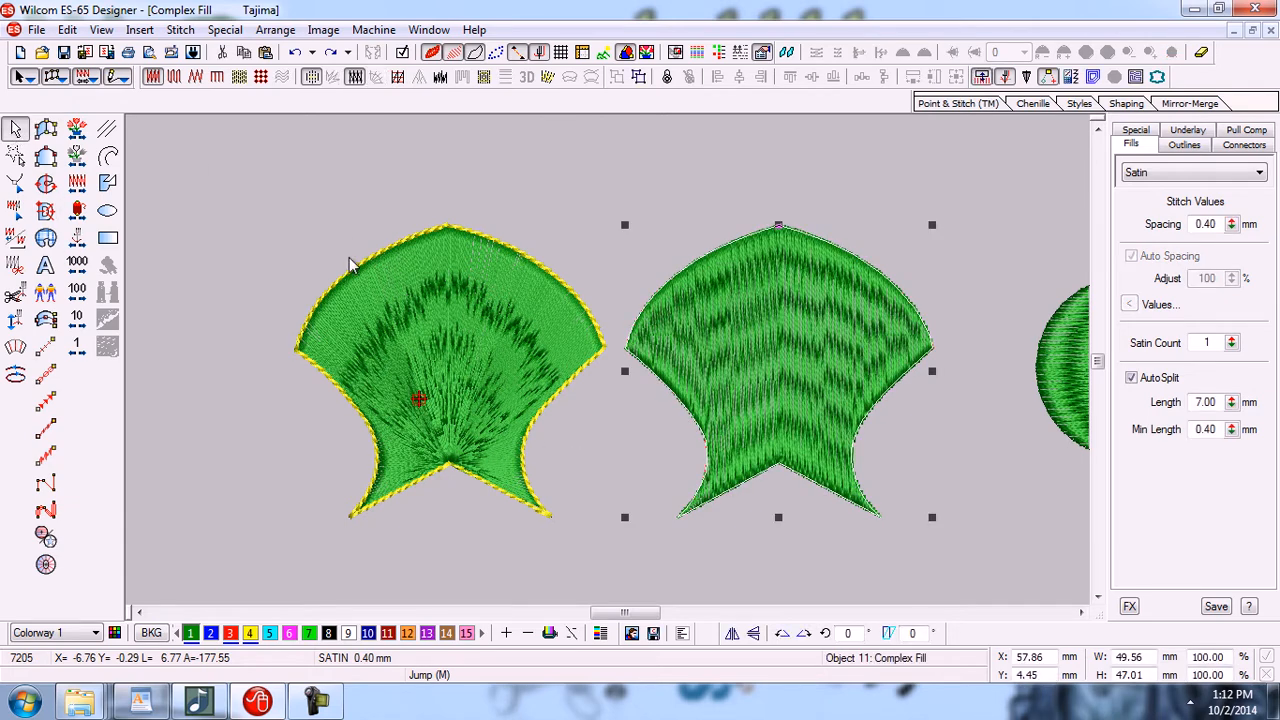
left_click(15, 347)
left_click(676, 476)
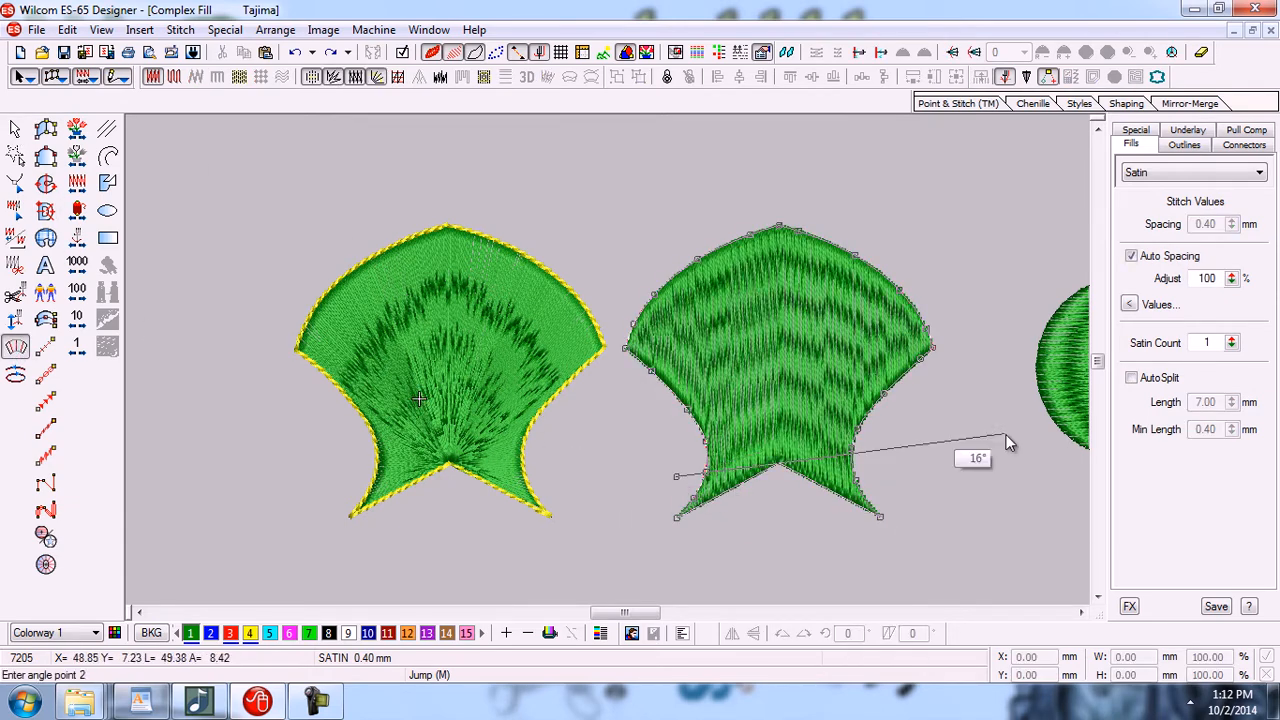
left_click(831, 427)
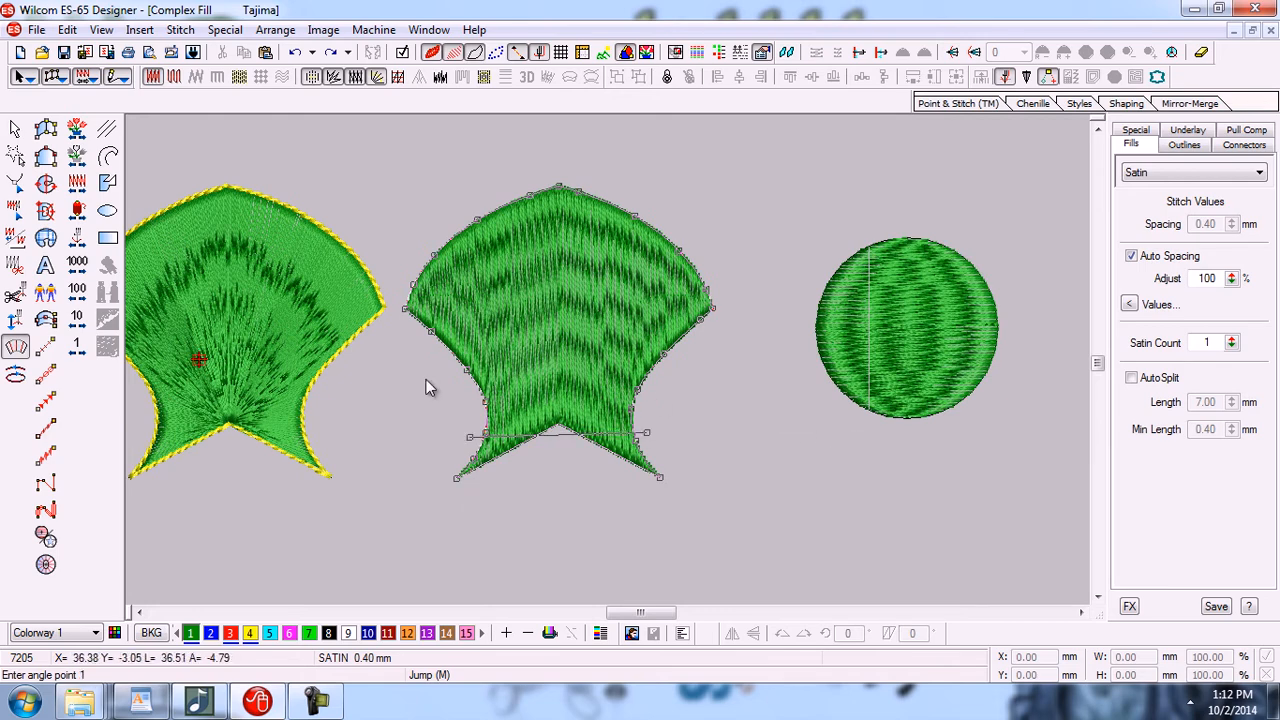
left_click(735, 326)
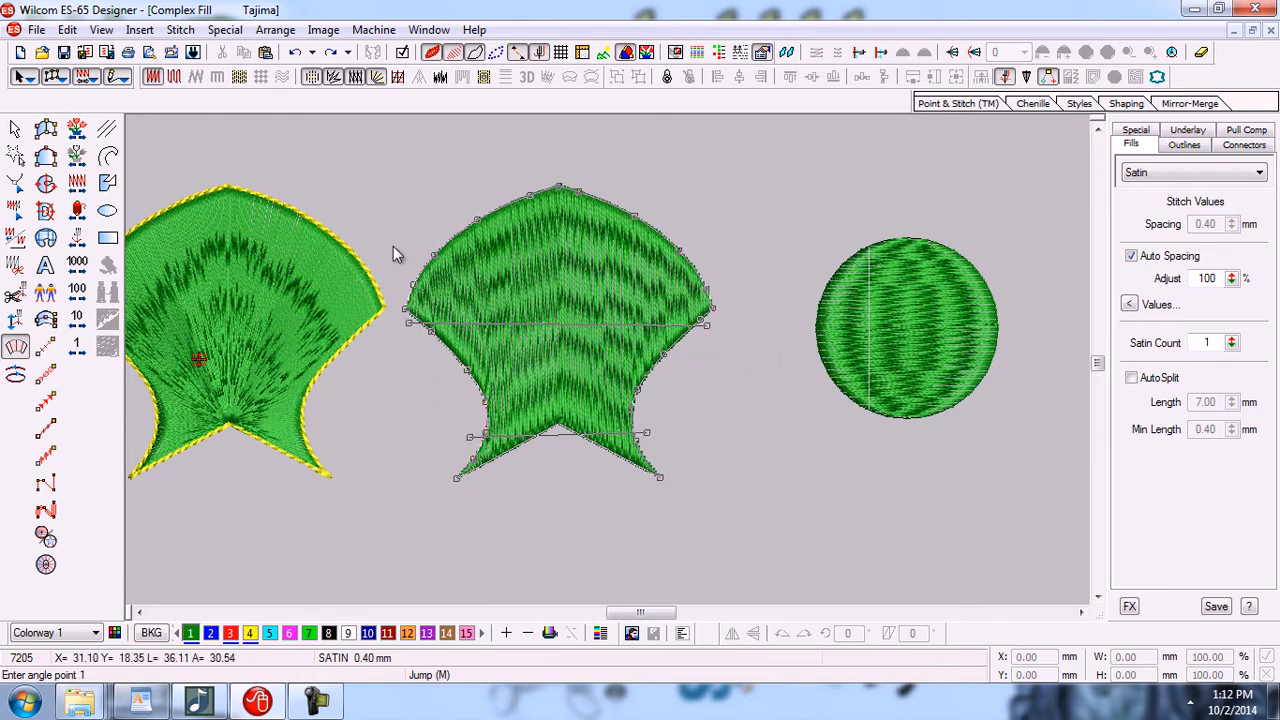
left_click(392, 246)
left_click(803, 244)
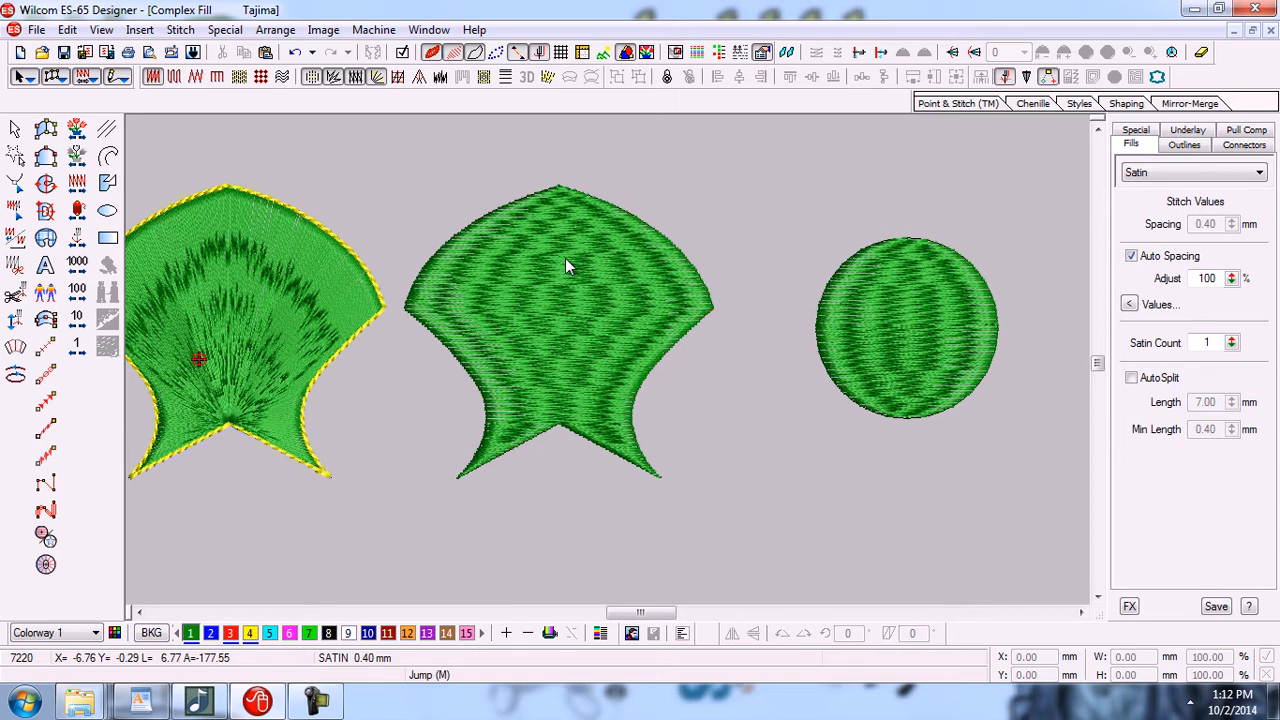
Reshape the fan shape by deleting its lowest and middle stitch angle lines, and minimize the program window.
key("h")
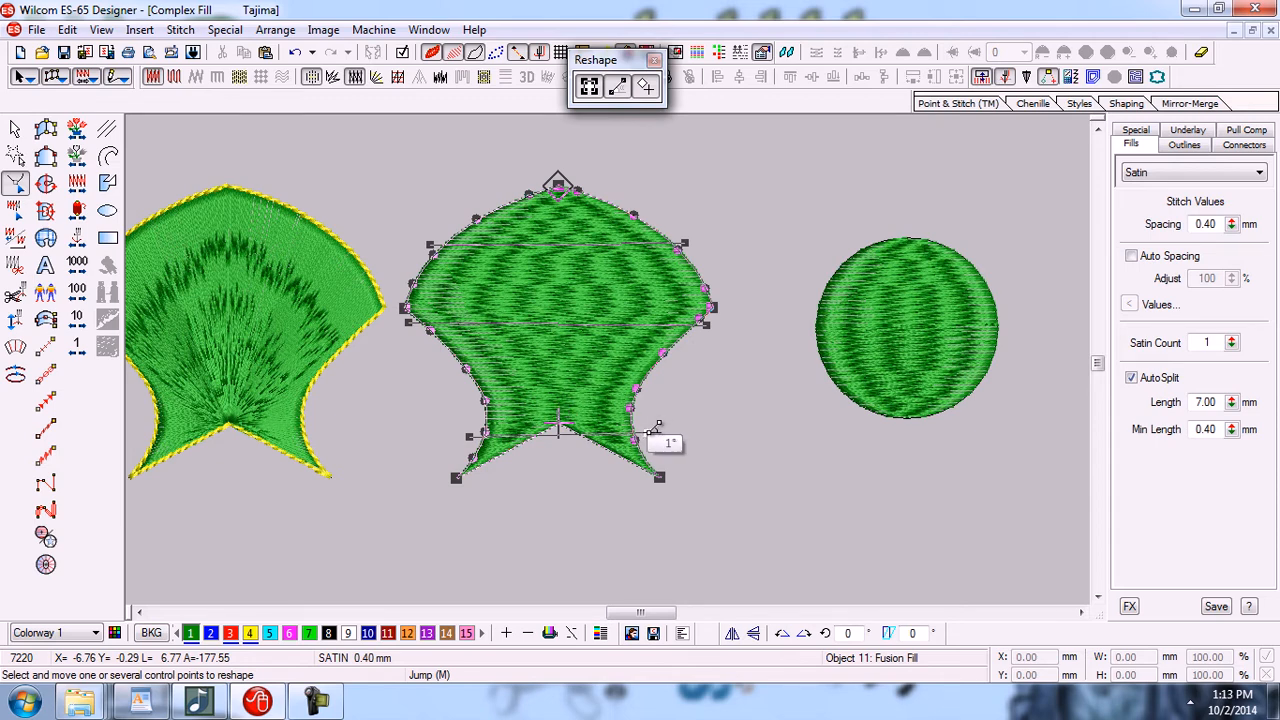
key("Delete")
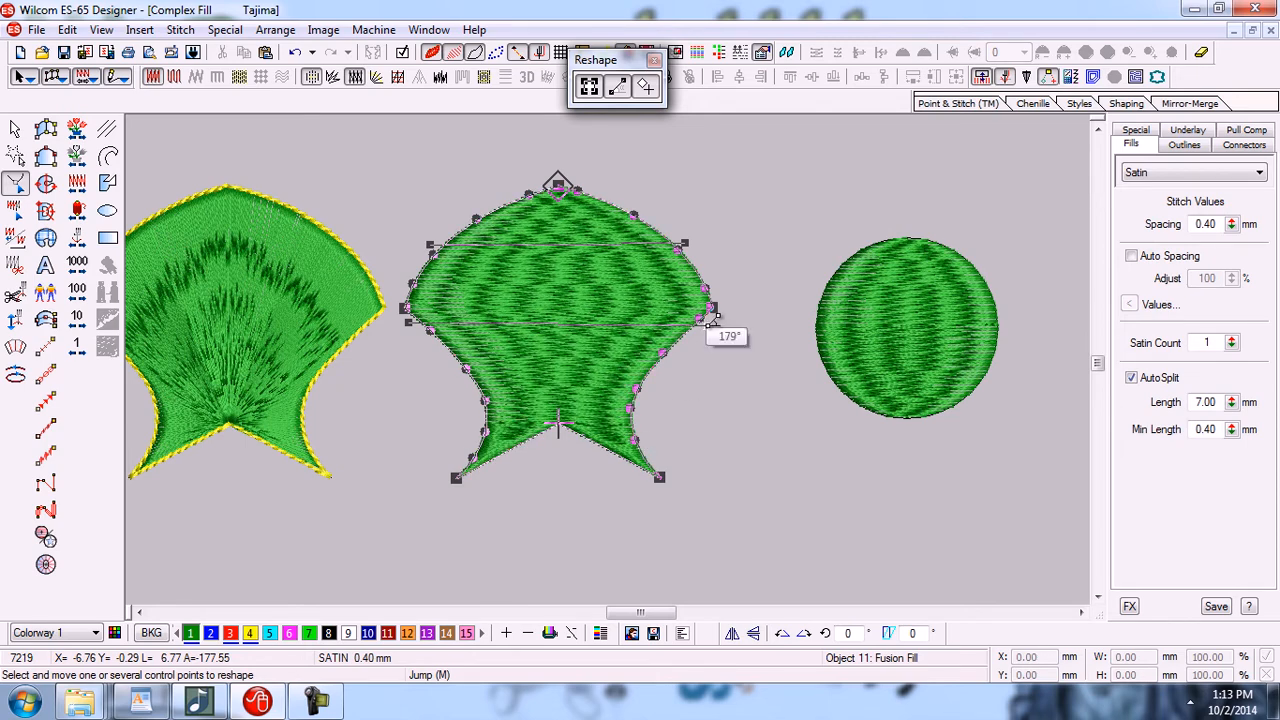
left_click(712, 318)
key("Delete")
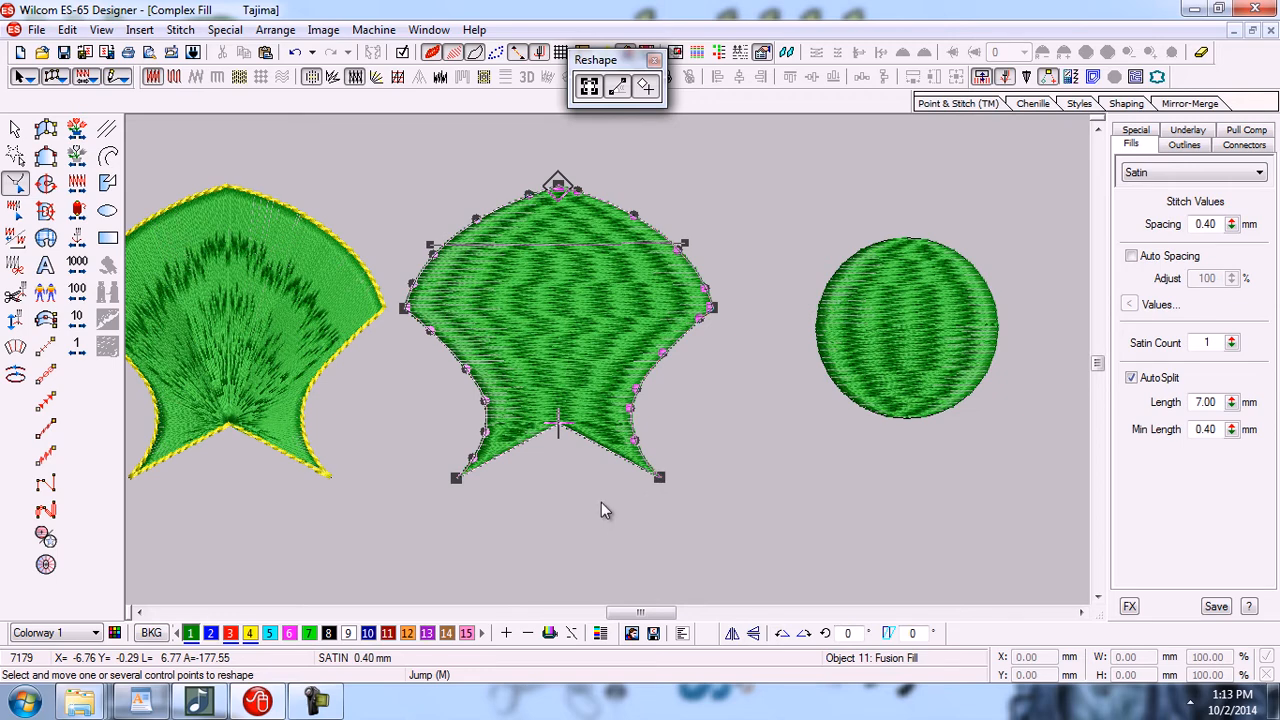
key("Escape")
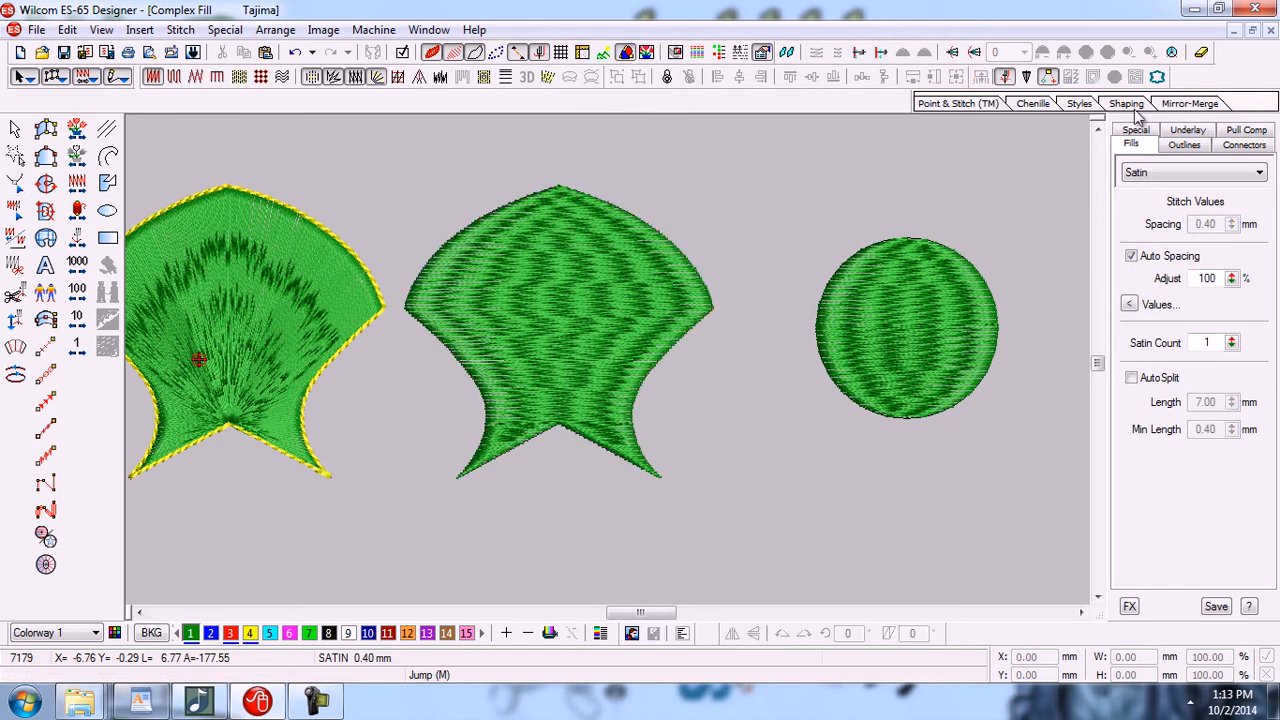
left_click(1199, 9)
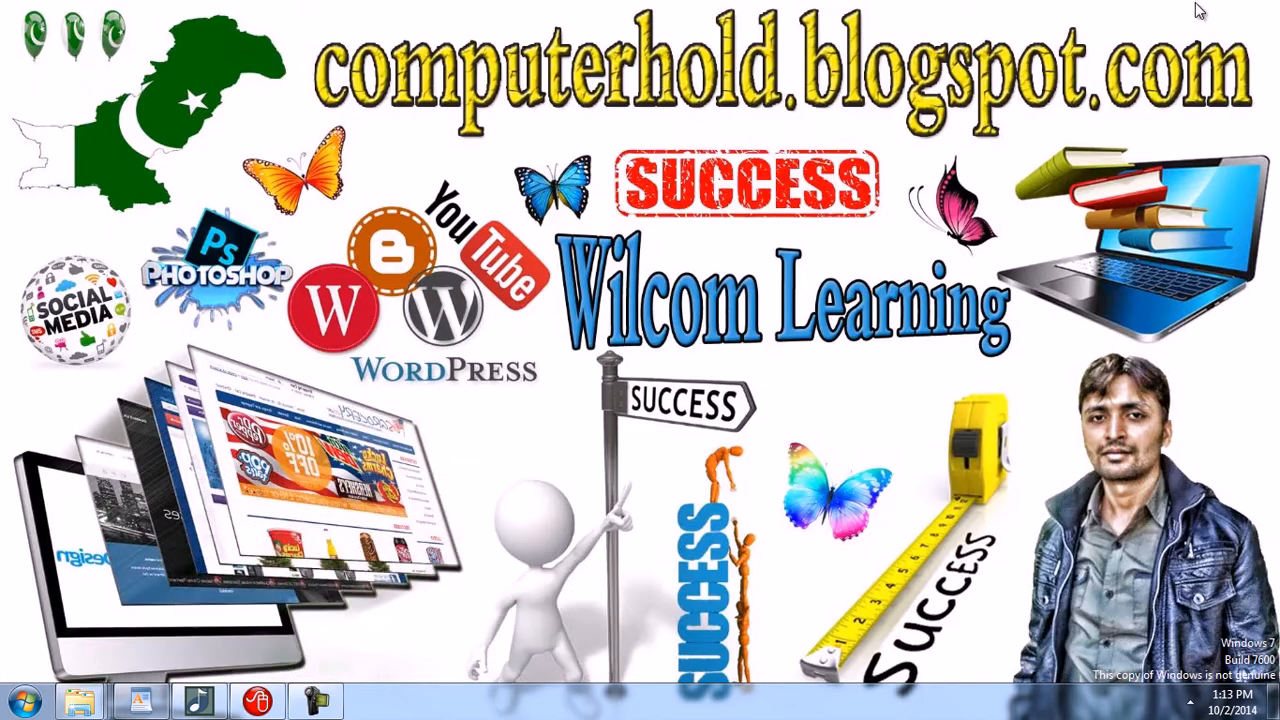